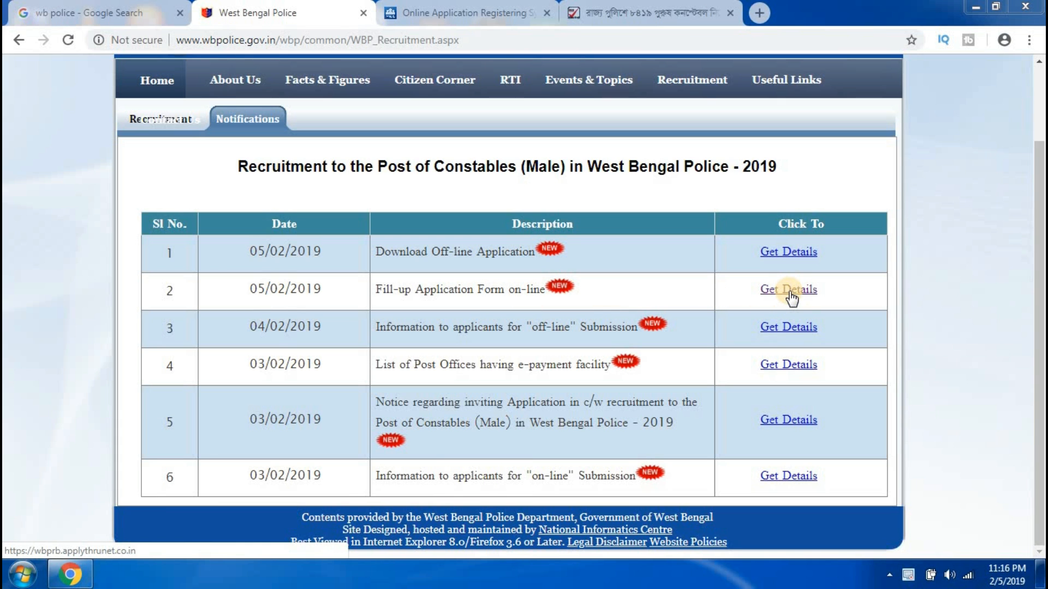
From the online form details, open 'The Post of Constables (Male) in WBP 2019' and choose Apply Online.
click(791, 298)
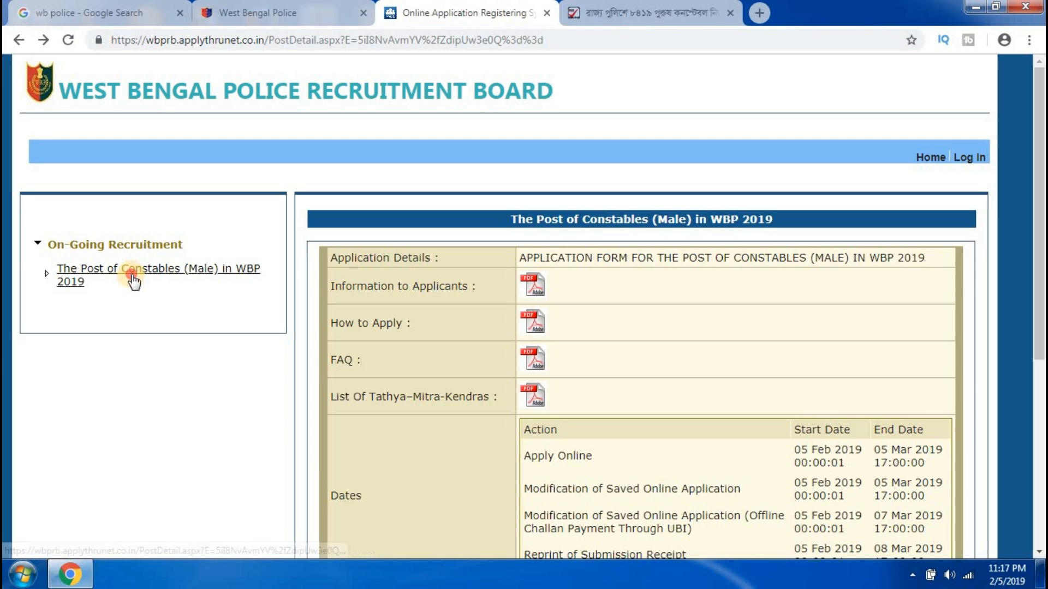
click(97, 270)
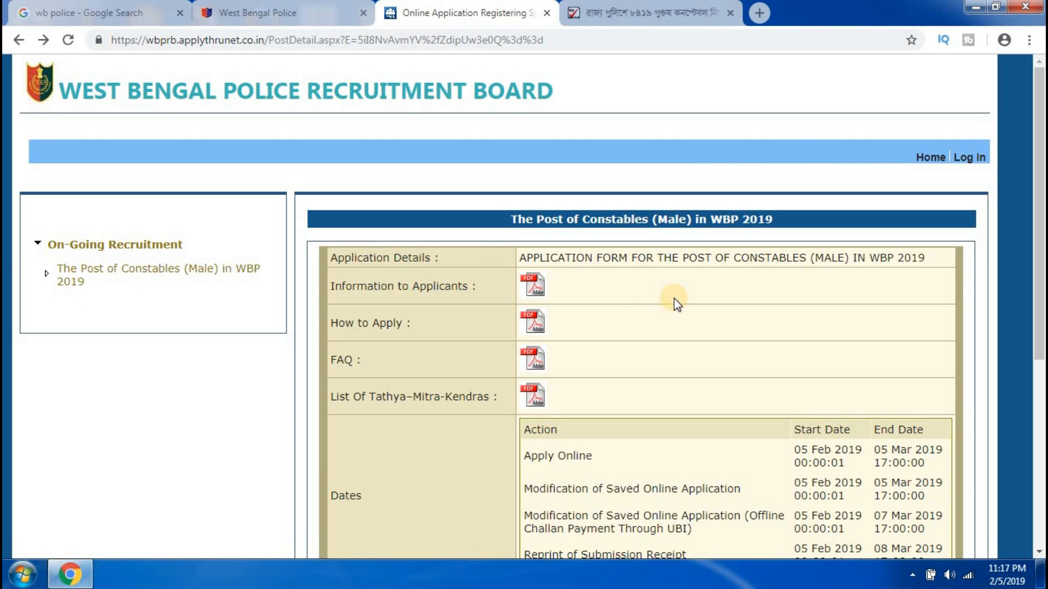
scroll(677, 319, down, 3)
scroll(676, 319, down, 2)
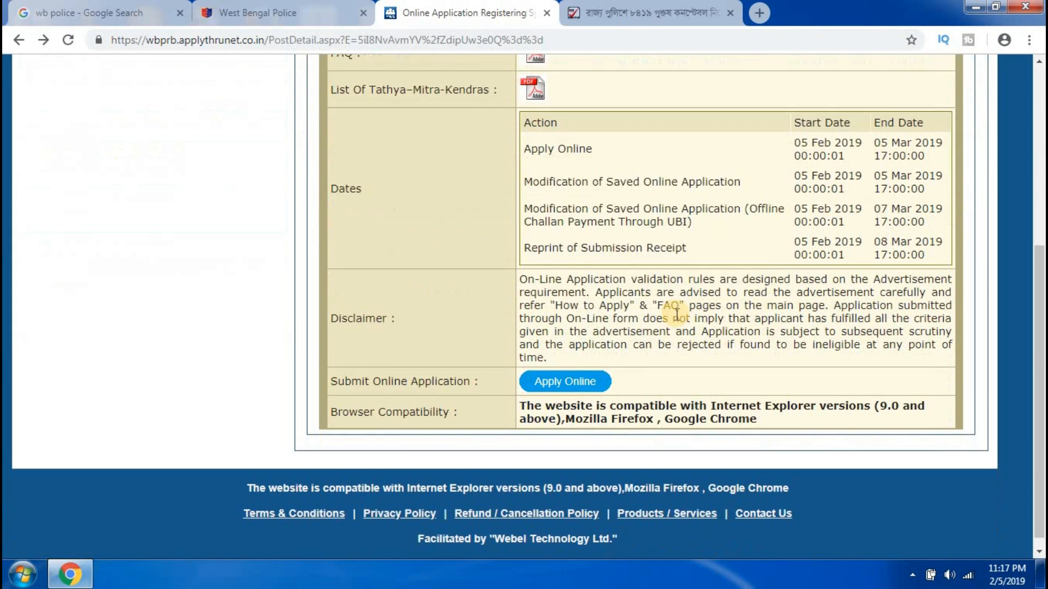
click(562, 382)
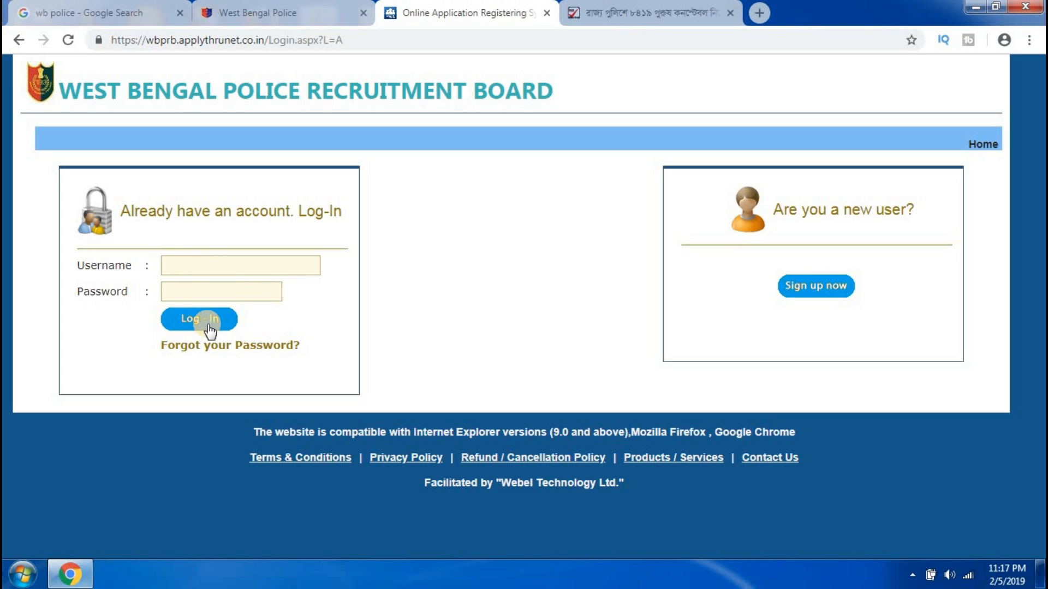
Sign up with the applicant's full name, mobile number and a password entered twice.
click(813, 289)
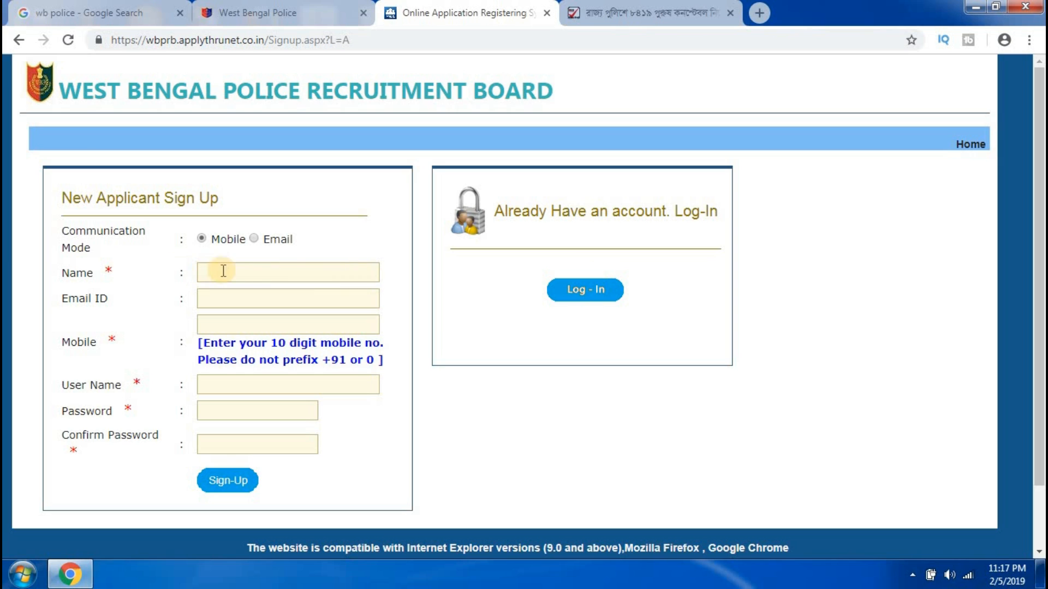
click(249, 273)
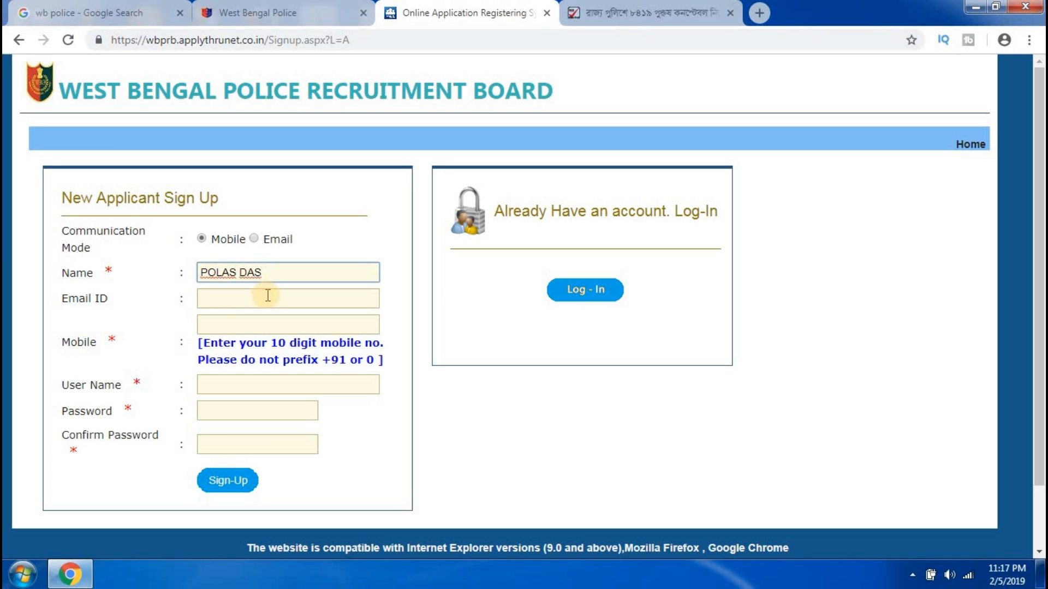
click(246, 325)
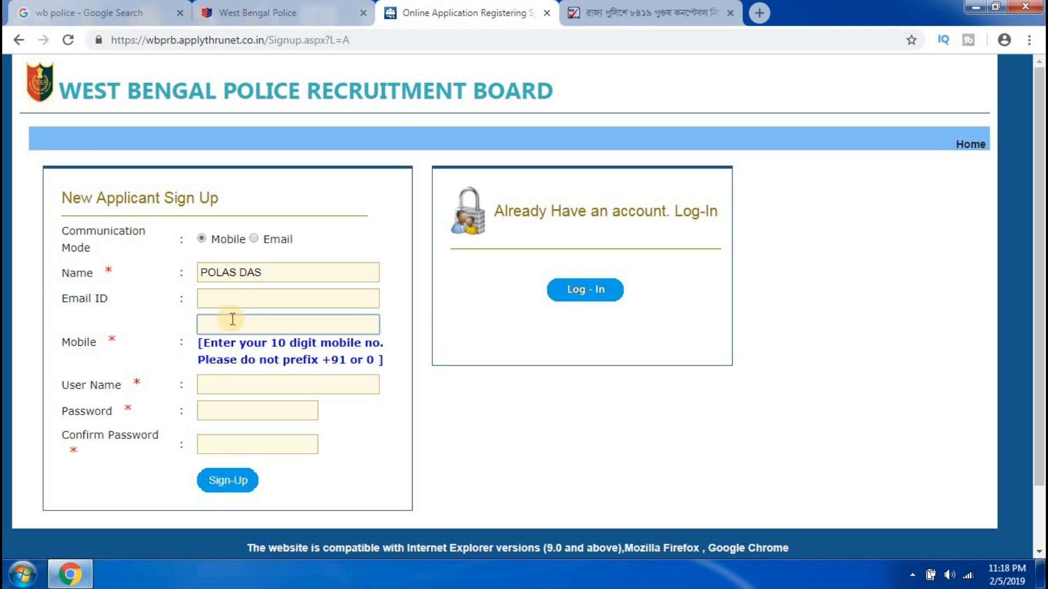
click(241, 410)
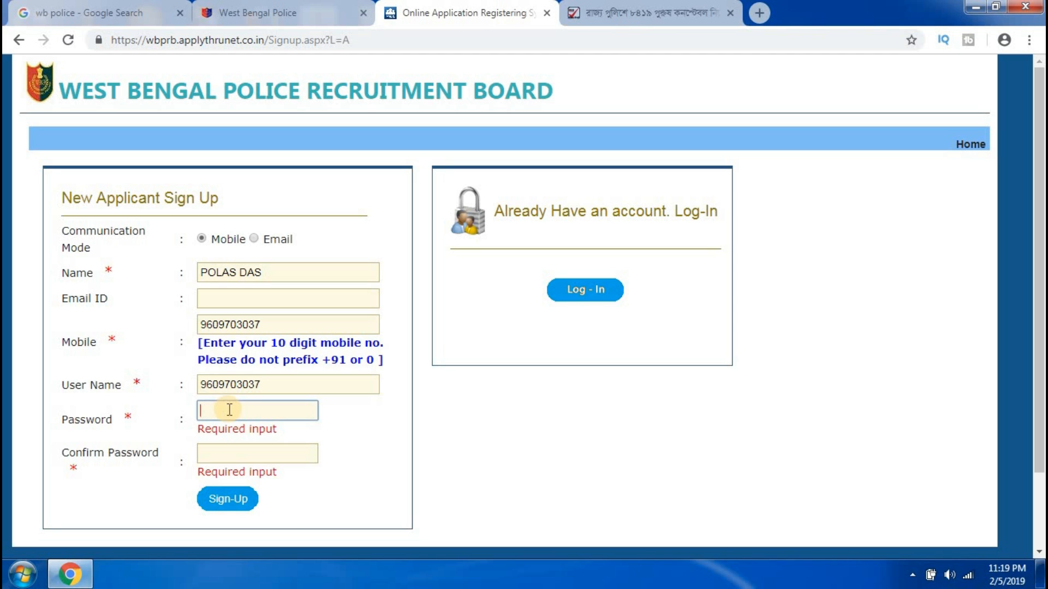
text(•)
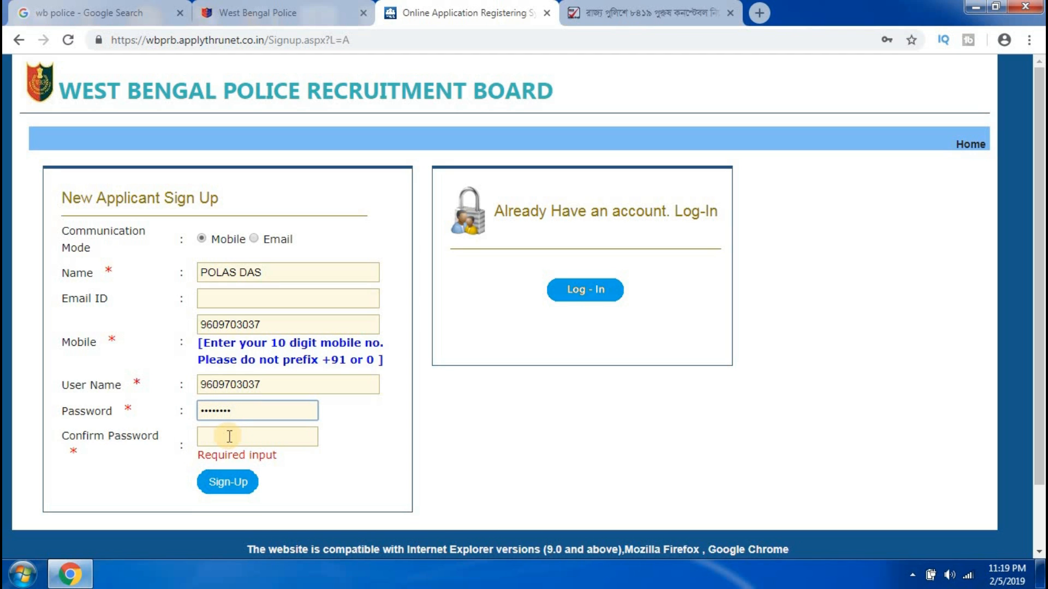
click(229, 436)
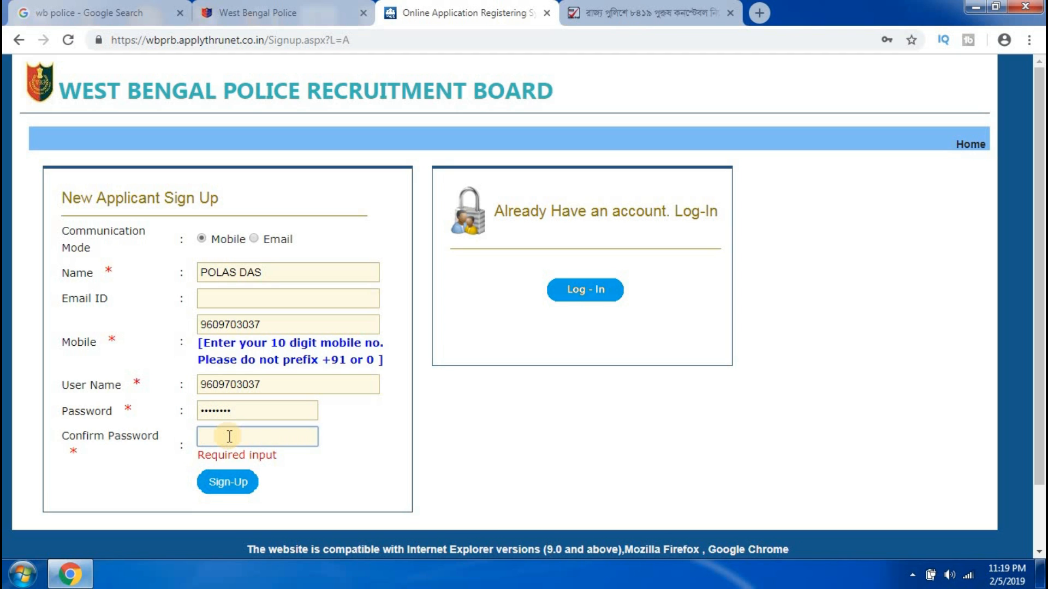
text(••••••••)
click(227, 481)
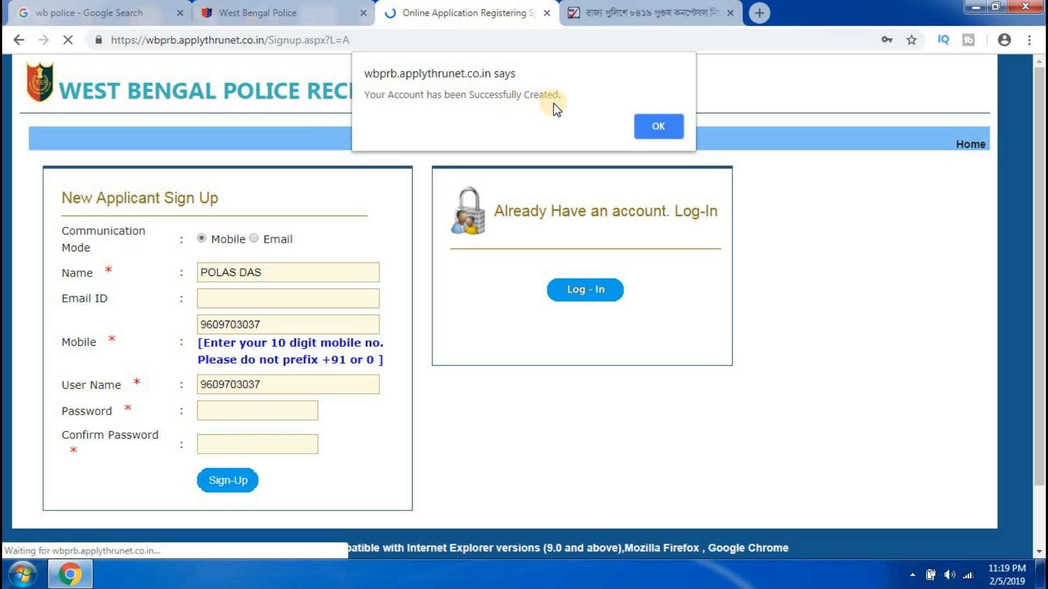
Dismiss the success alert, then set the residence state to WEST BENGAL and marital status to Un-Married.
click(663, 126)
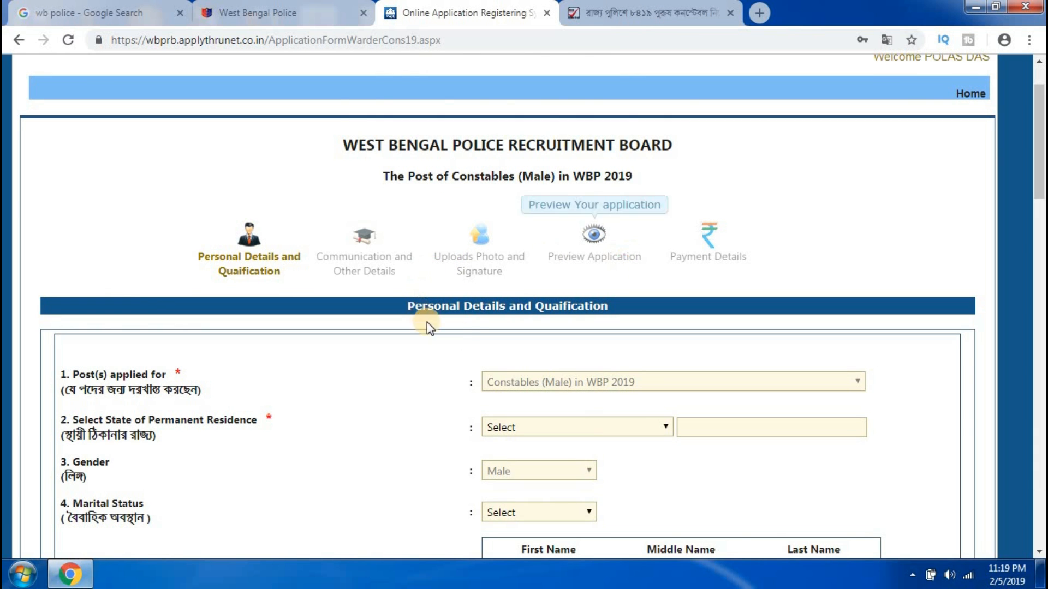
scroll(466, 336, down, 1)
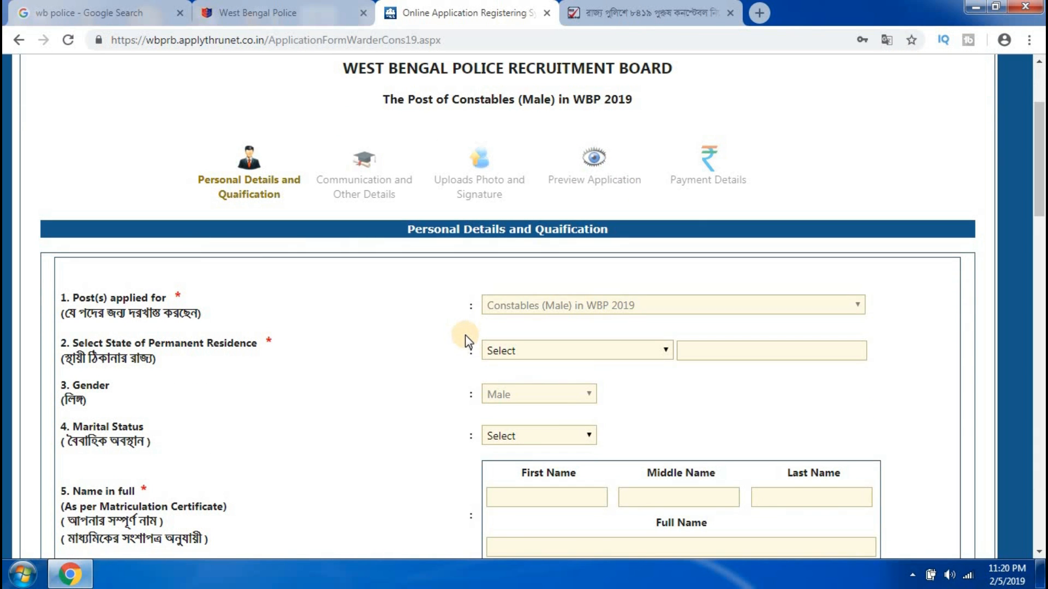
scroll(431, 322, down, 1)
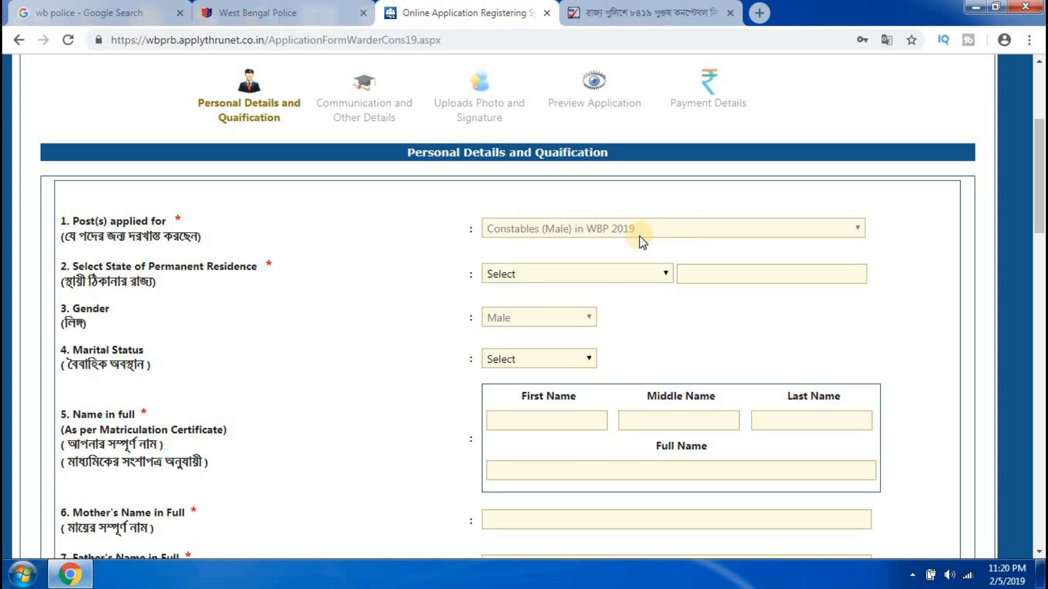
click(593, 274)
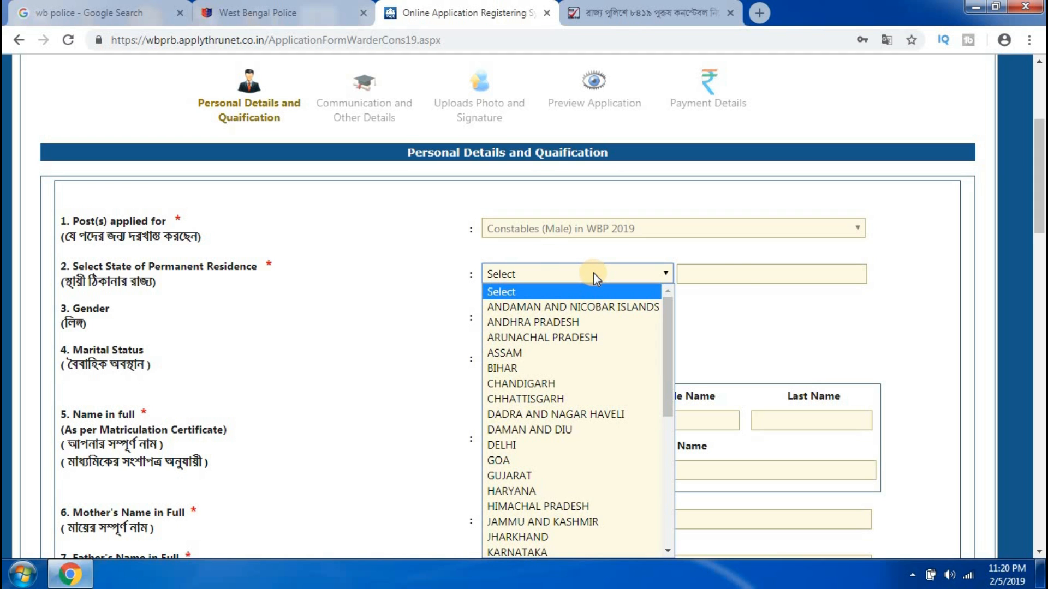
key(w)
key(Return)
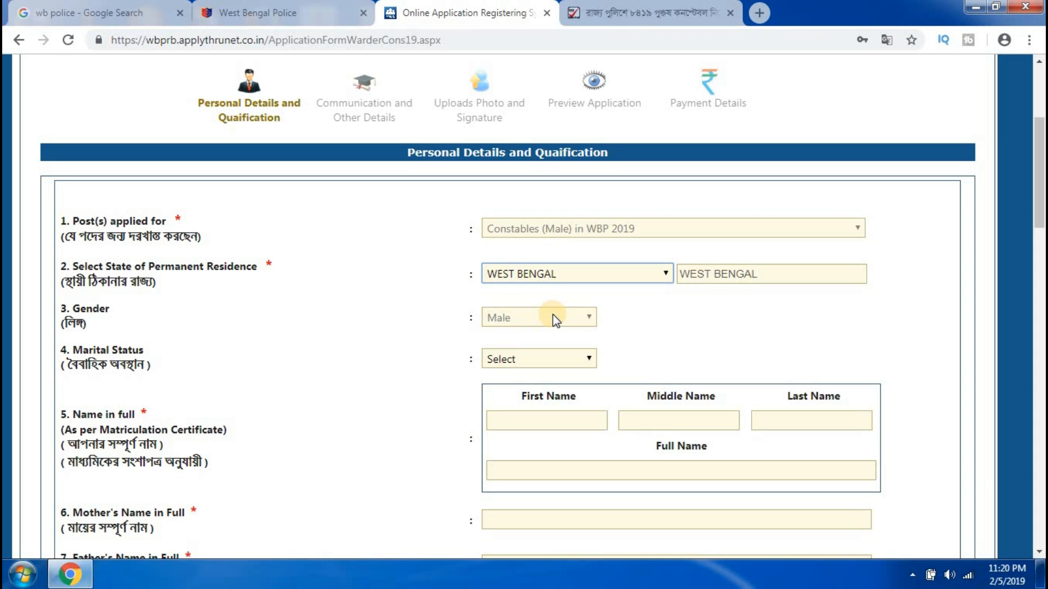
click(568, 360)
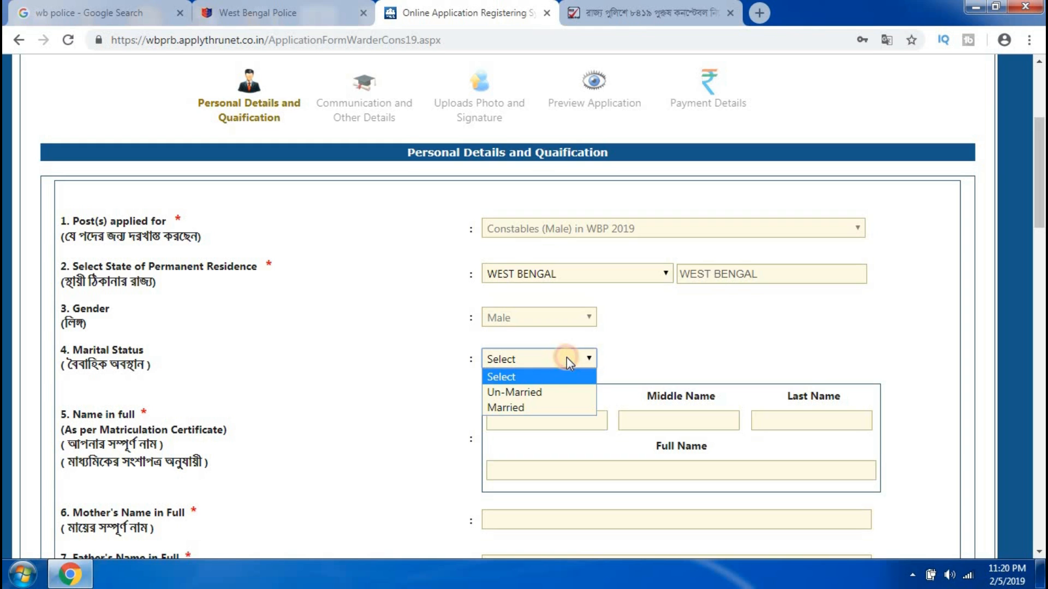
click(522, 393)
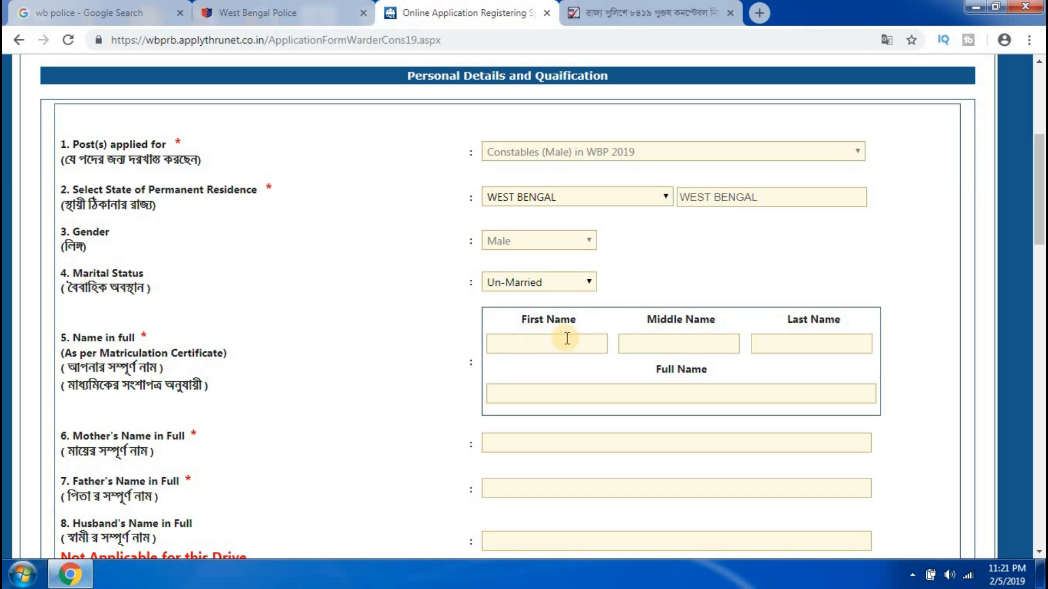
Enter the applicant's first name and last name.
click(531, 340)
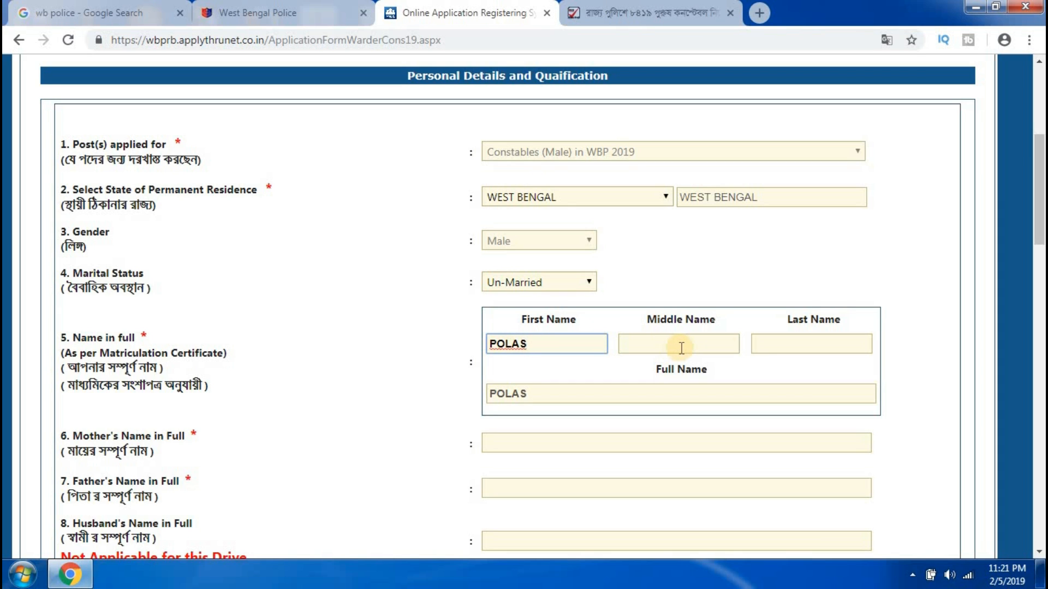
click(779, 347)
scroll(694, 358, down, 2)
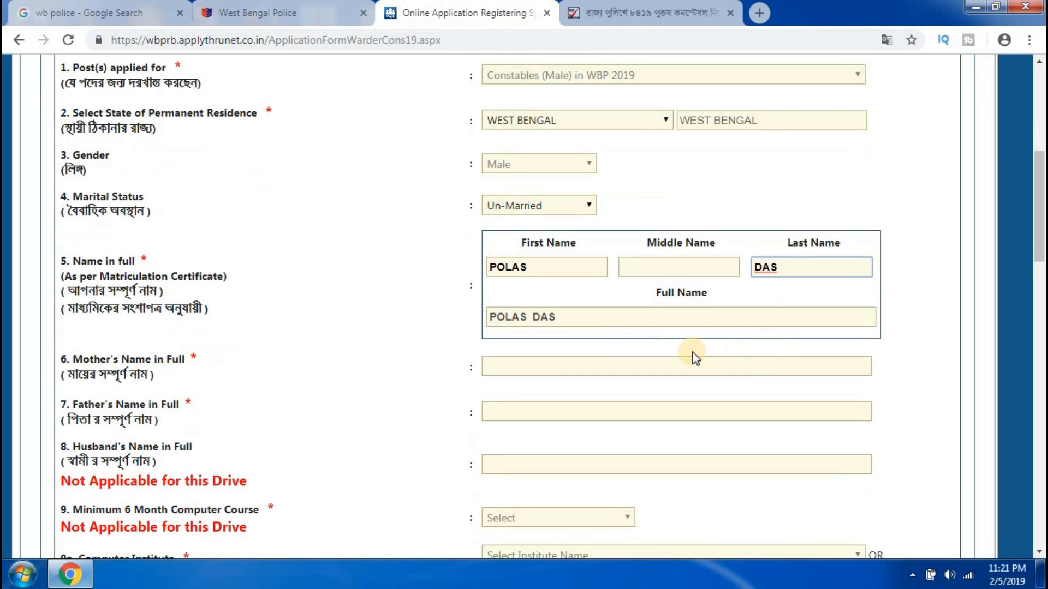
Fill in the mother's and father's full names.
click(577, 365)
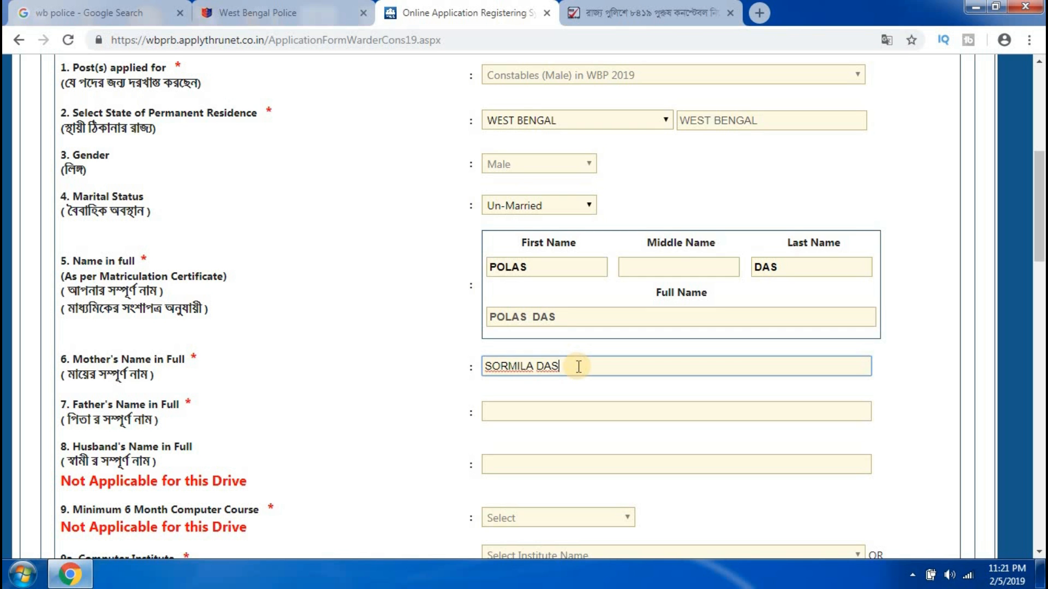
scroll(578, 366, down, 1)
click(556, 334)
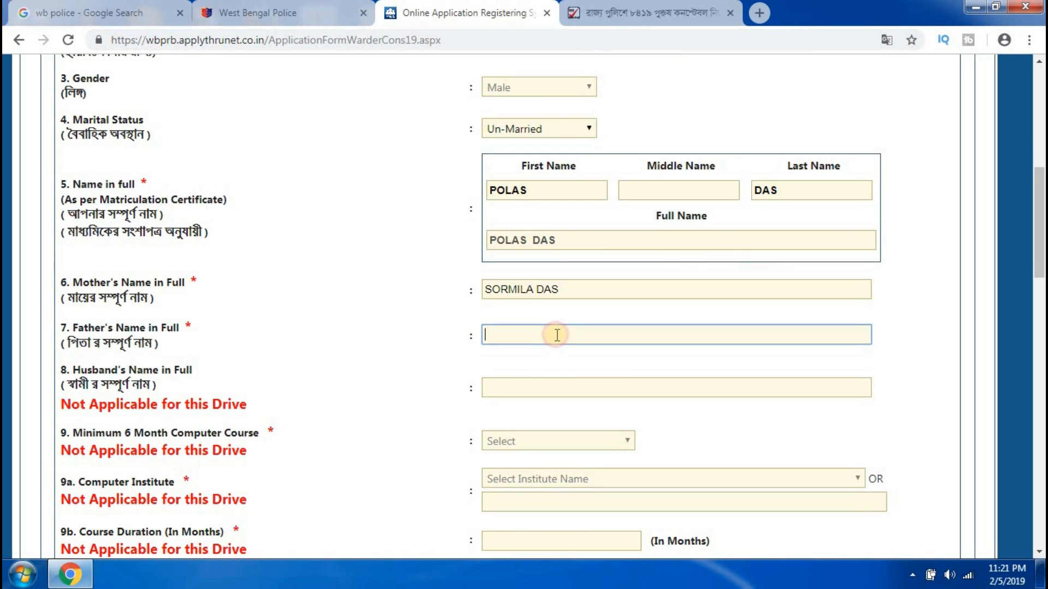
click(525, 390)
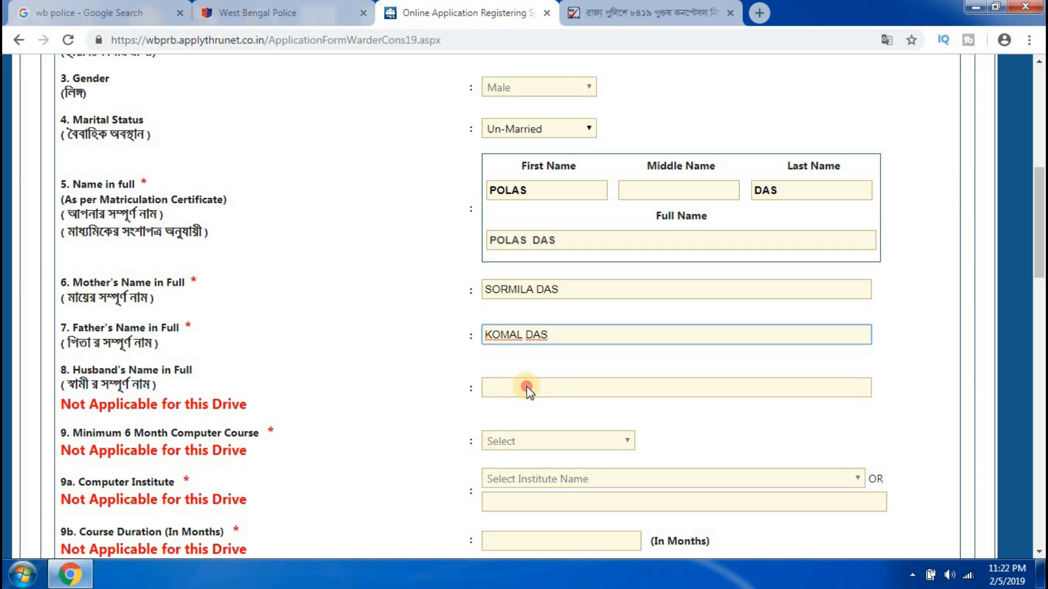
scroll(526, 389, down, 1)
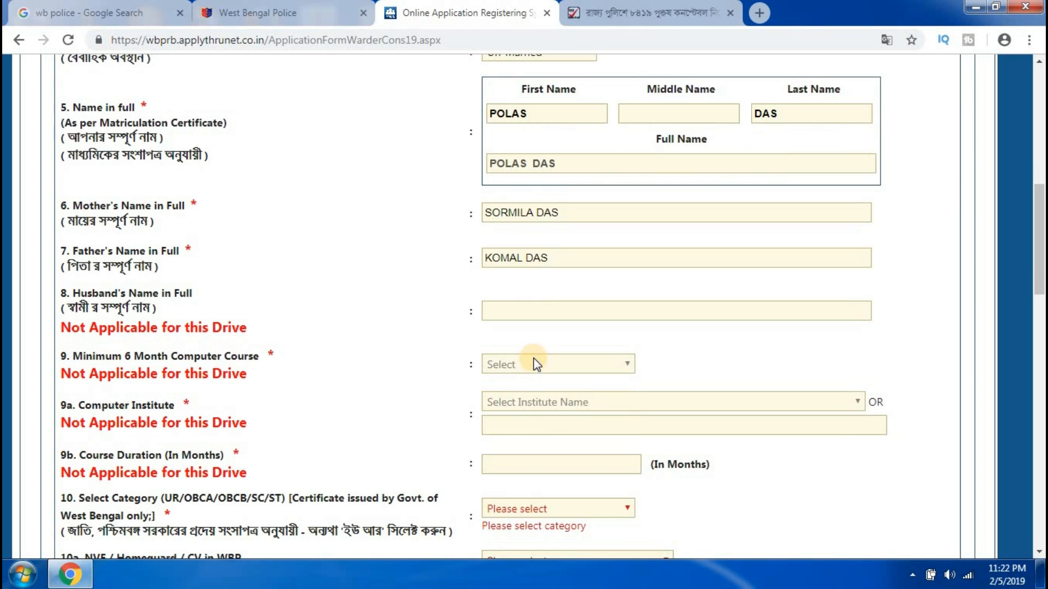
scroll(550, 360, down, 2)
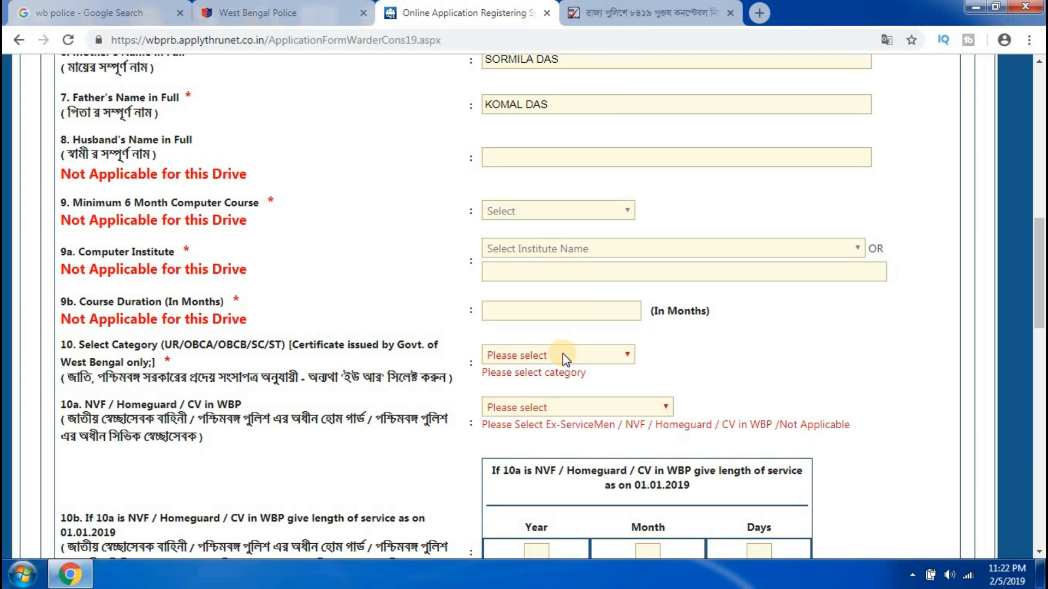
Choose OBC-B as the category and 'CV in WBP' under NVF/Homeguard/CV.
click(562, 353)
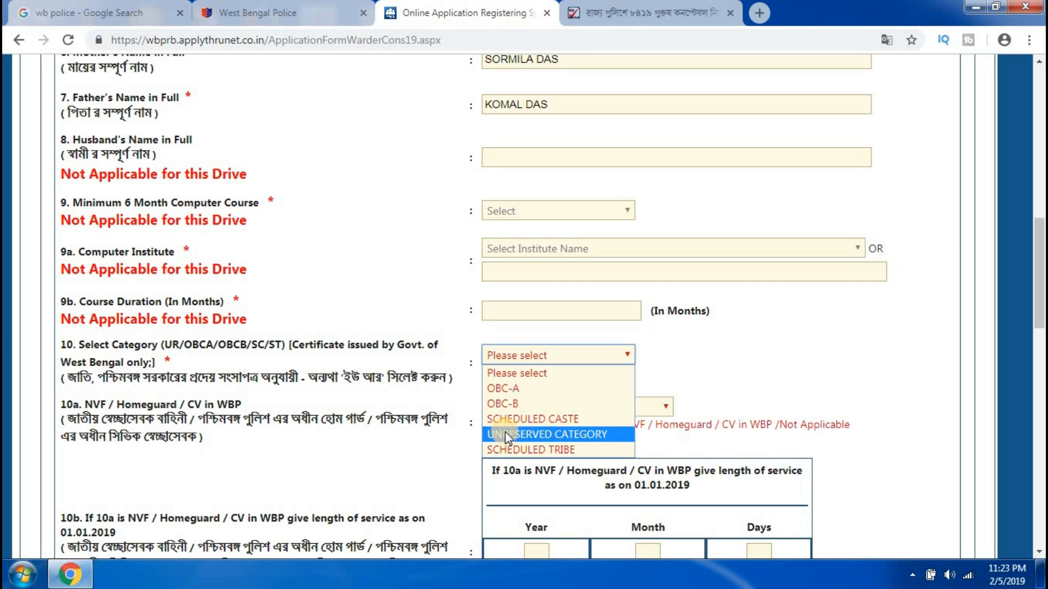
click(503, 404)
scroll(512, 329, down, 2)
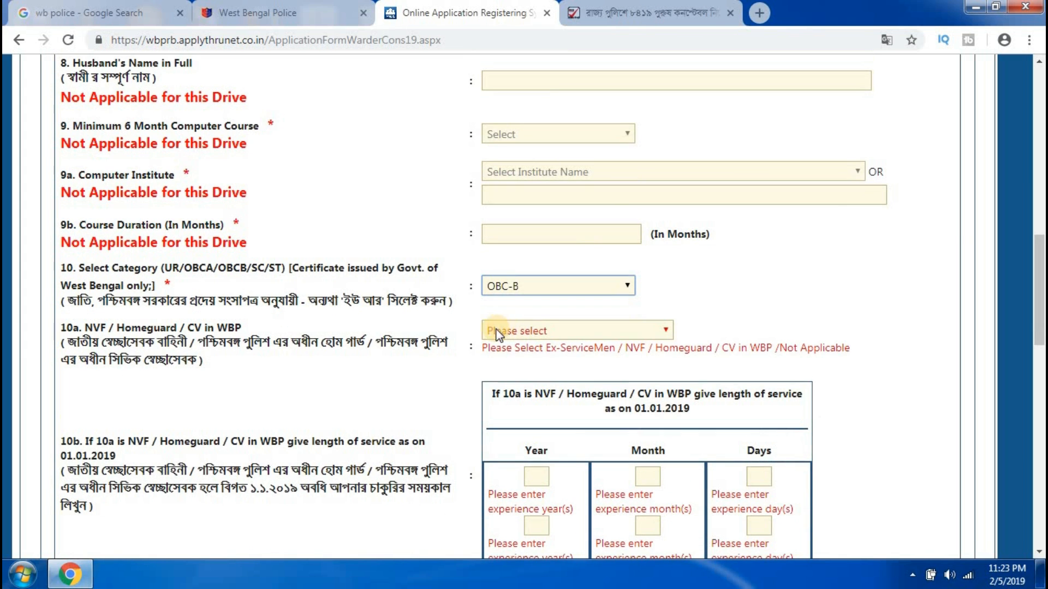
click(537, 329)
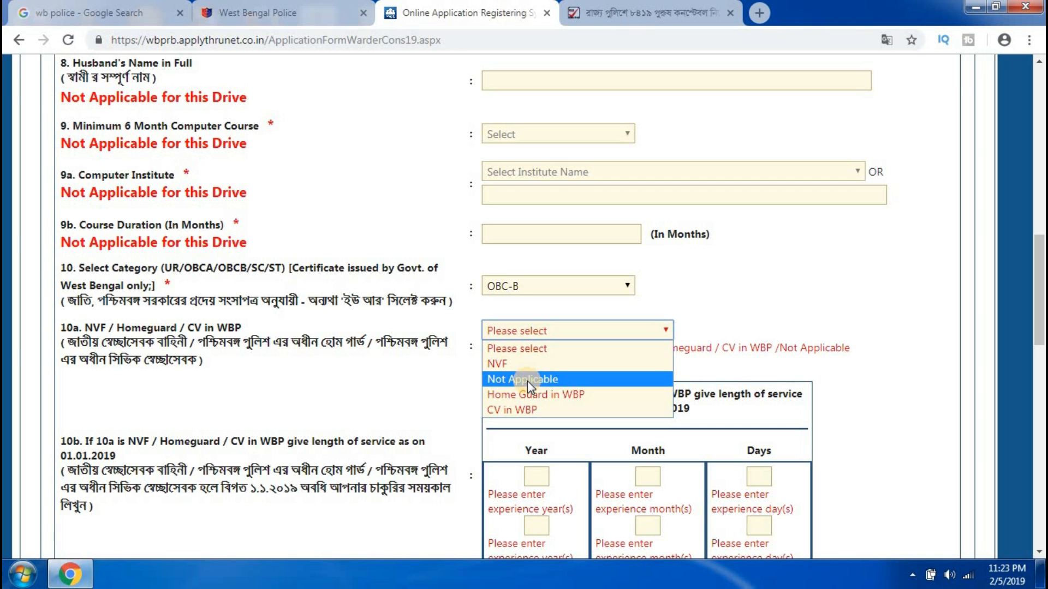
click(525, 414)
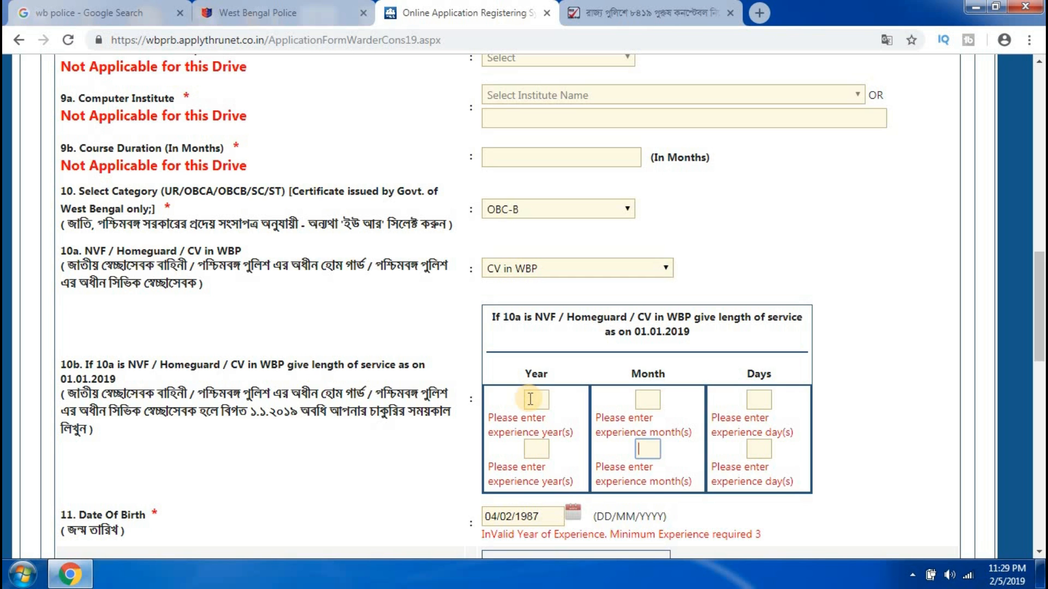
Fill the 10b service boxes with 03 years, 10 months and 10 days.
click(531, 399)
text(0)
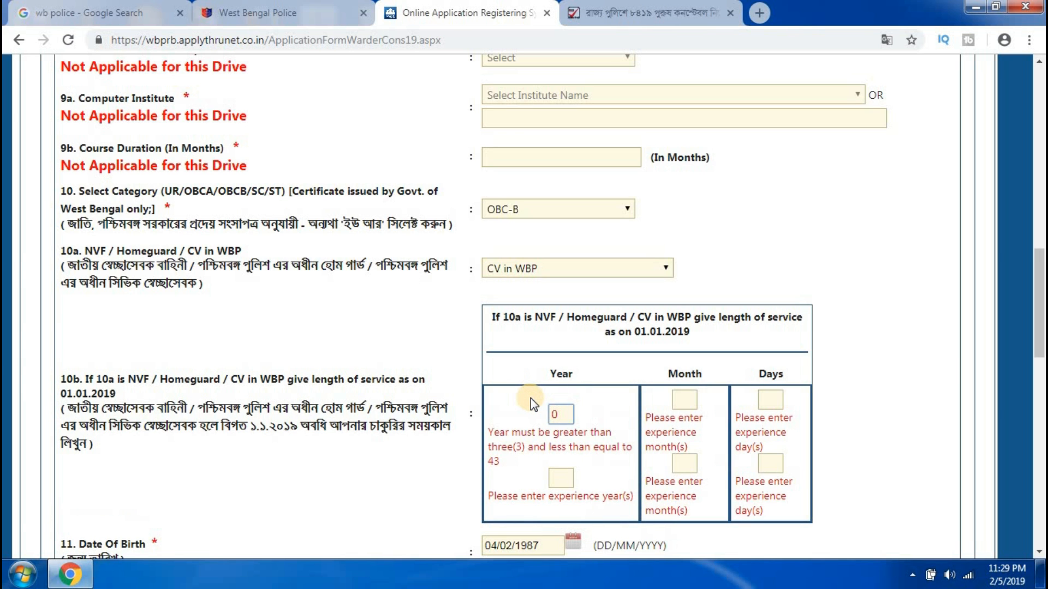
click(564, 478)
text(3)
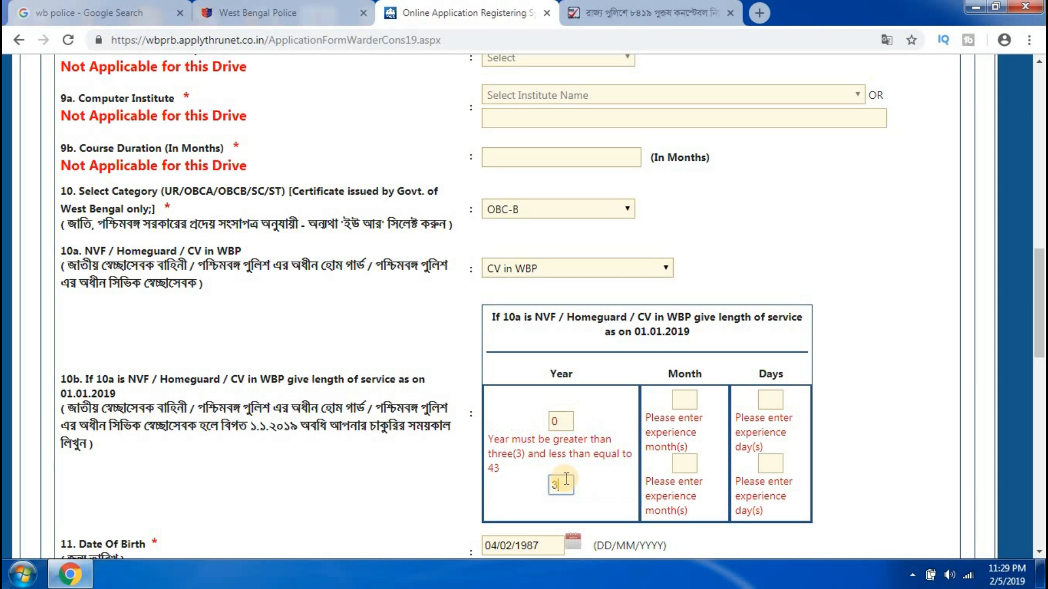
click(682, 399)
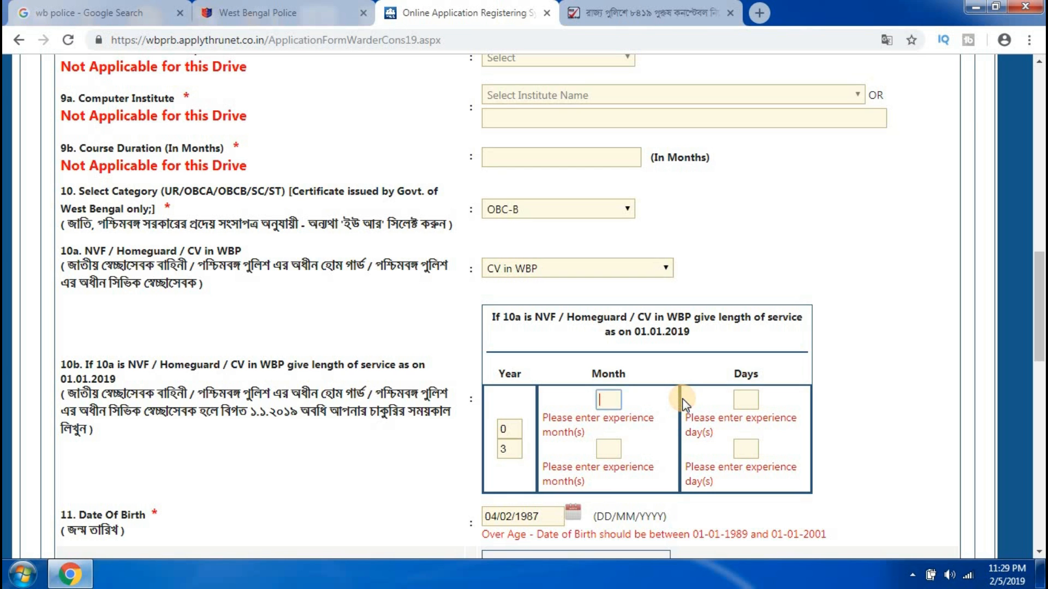
text(1)
click(613, 433)
text(0)
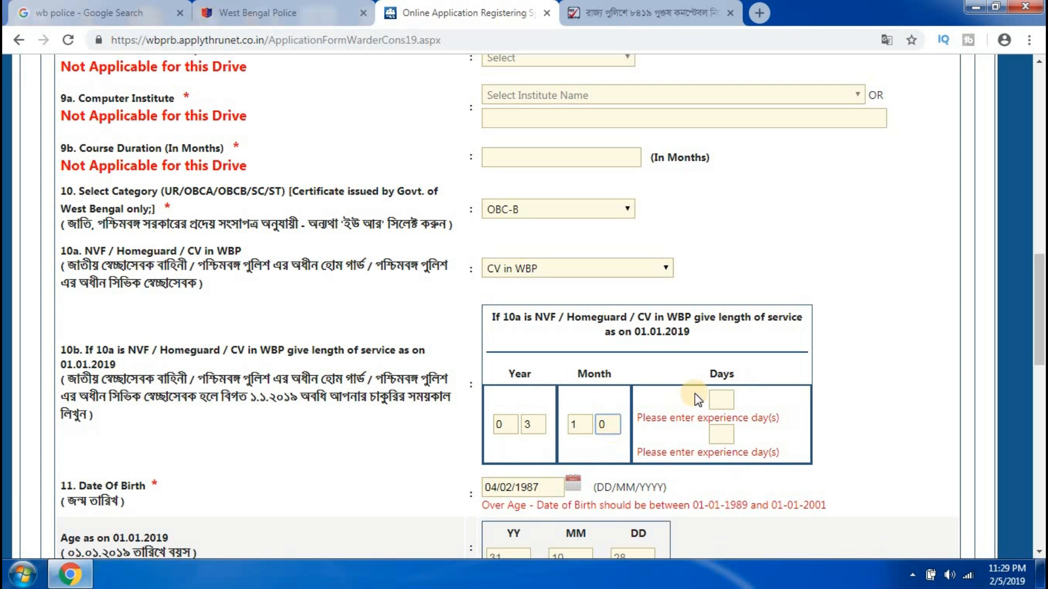
click(714, 399)
text(1)
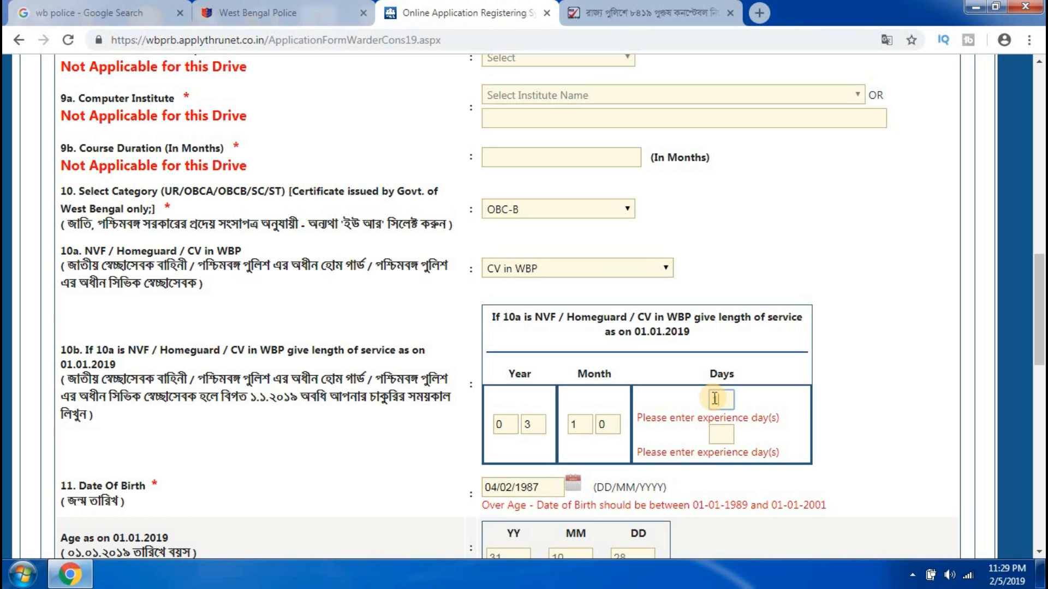
click(721, 419)
text(0)
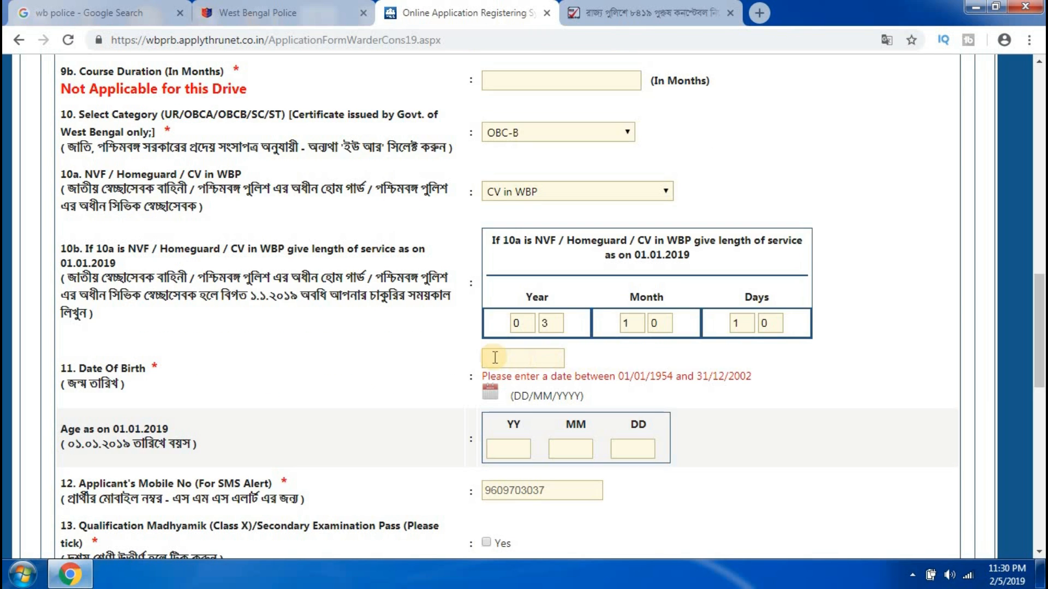
click(506, 359)
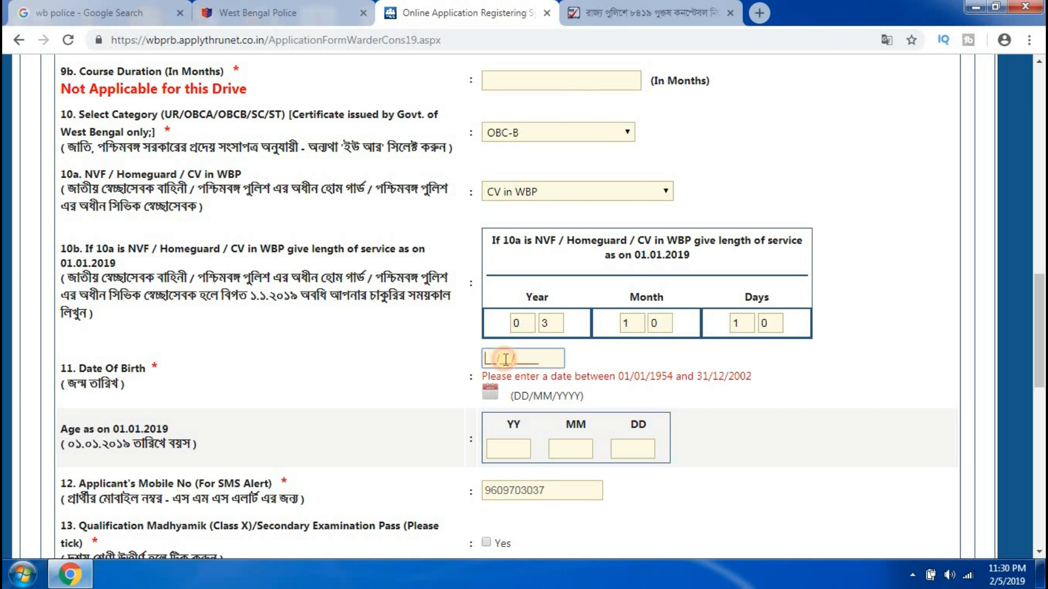
click(631, 83)
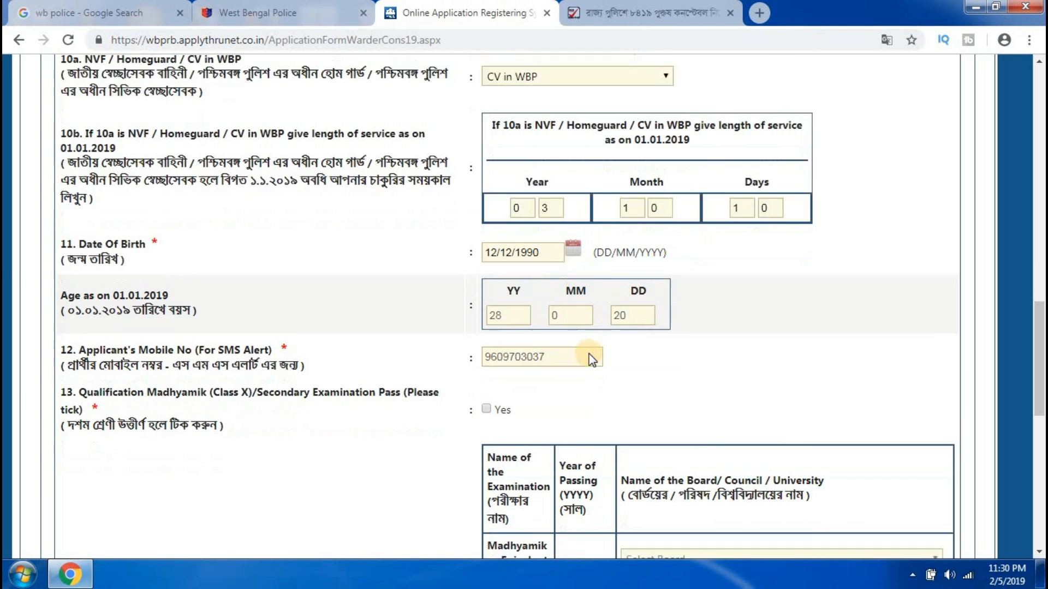
scroll(555, 304, down, 3)
scroll(555, 304, down, 1)
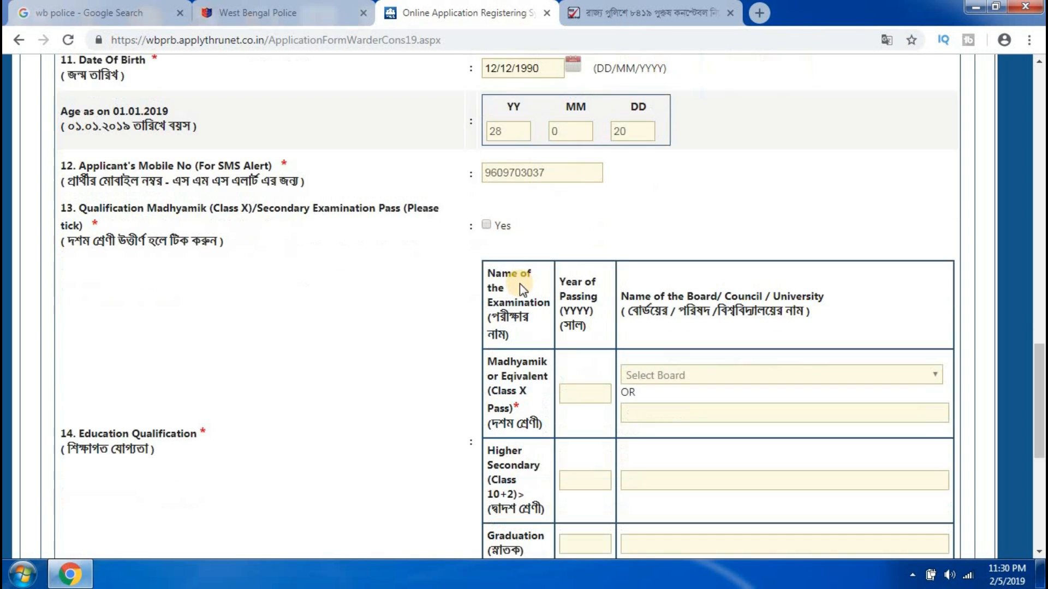
Mark Madhyamik as passed in 2006 from West Bengal Board of Secondary Education.
click(487, 216)
scroll(527, 223, down, 1)
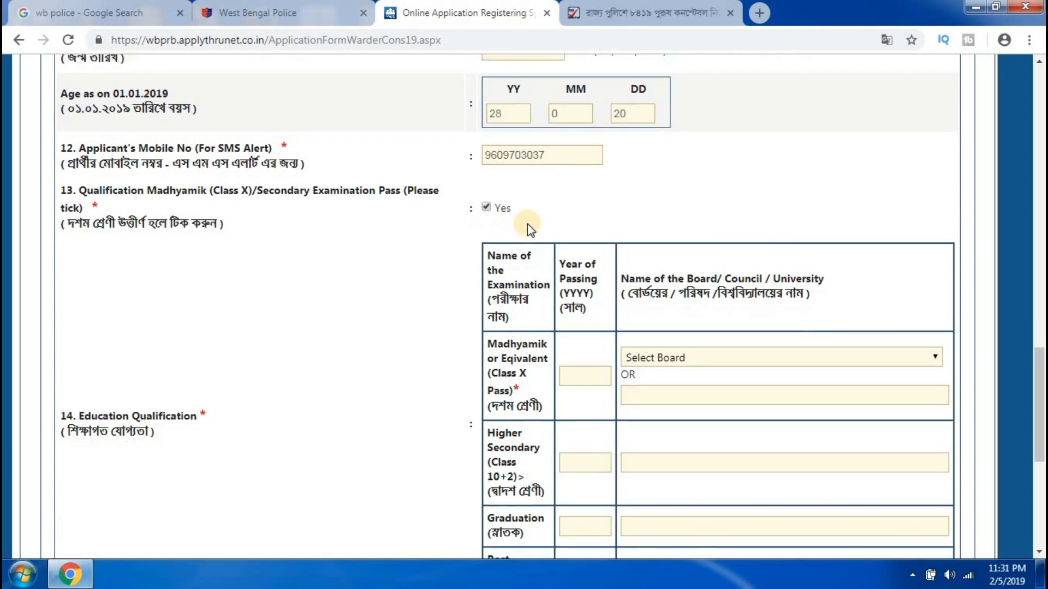
scroll(546, 222, down, 1)
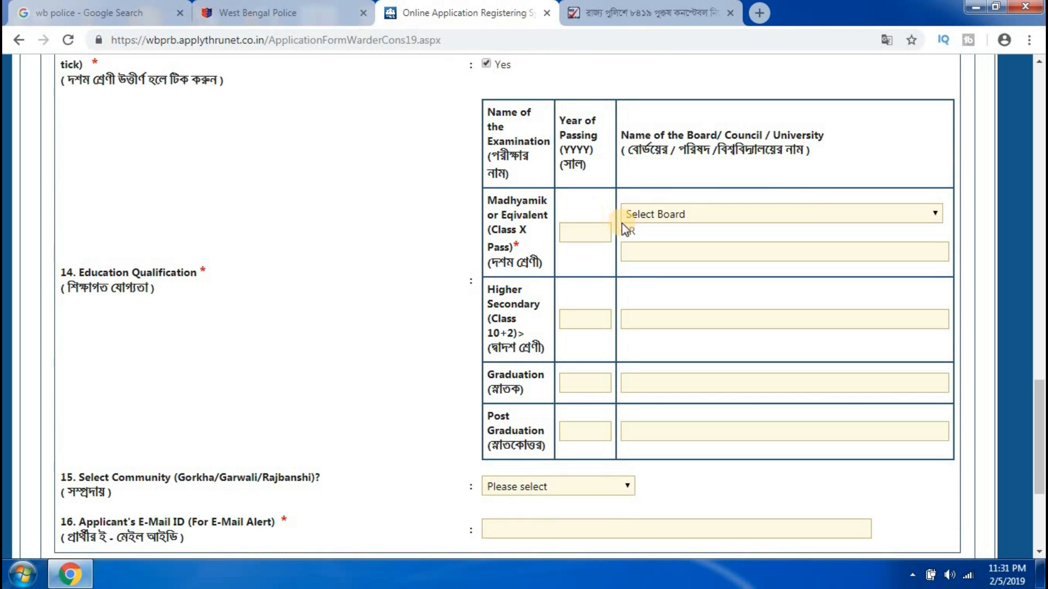
click(585, 234)
text(2006)
click(732, 213)
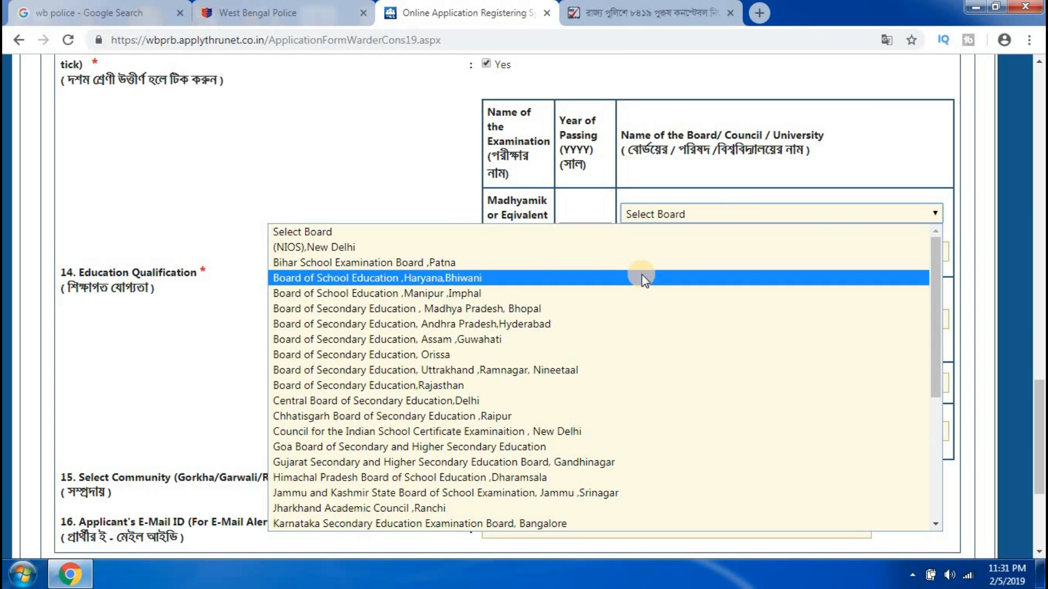
key(w)
key(Down)
key(Return)
click(582, 321)
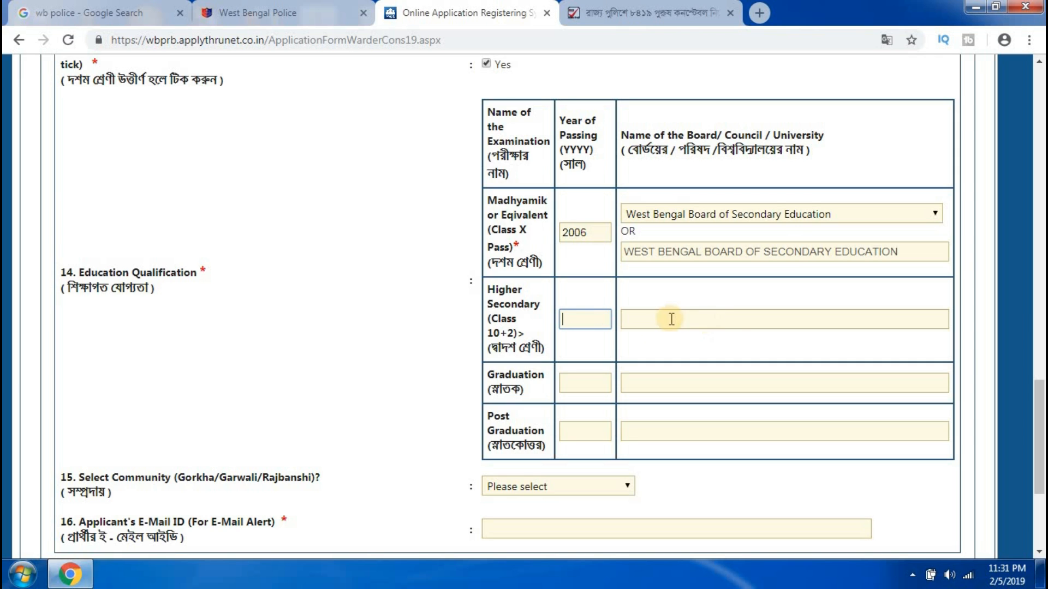
Move through the Higher Secondary and Graduation fields, leaving them blank.
click(732, 322)
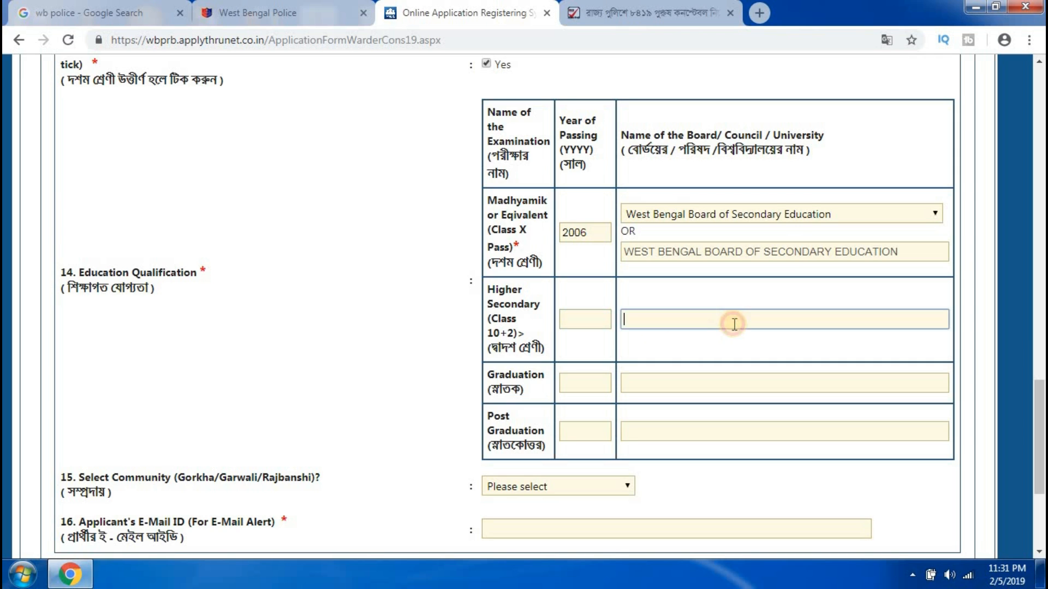
click(582, 380)
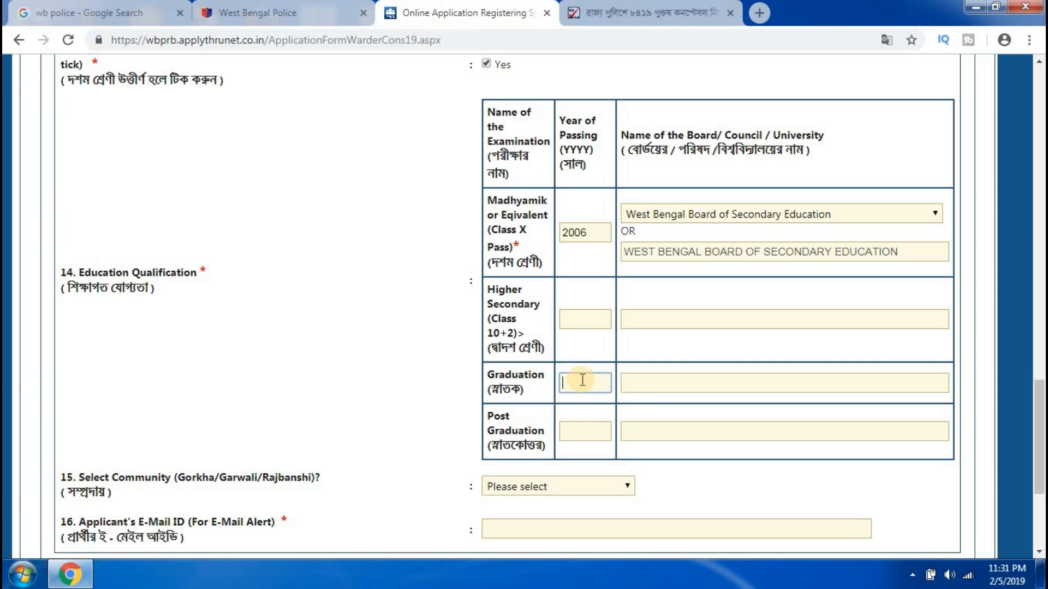
click(685, 383)
click(582, 433)
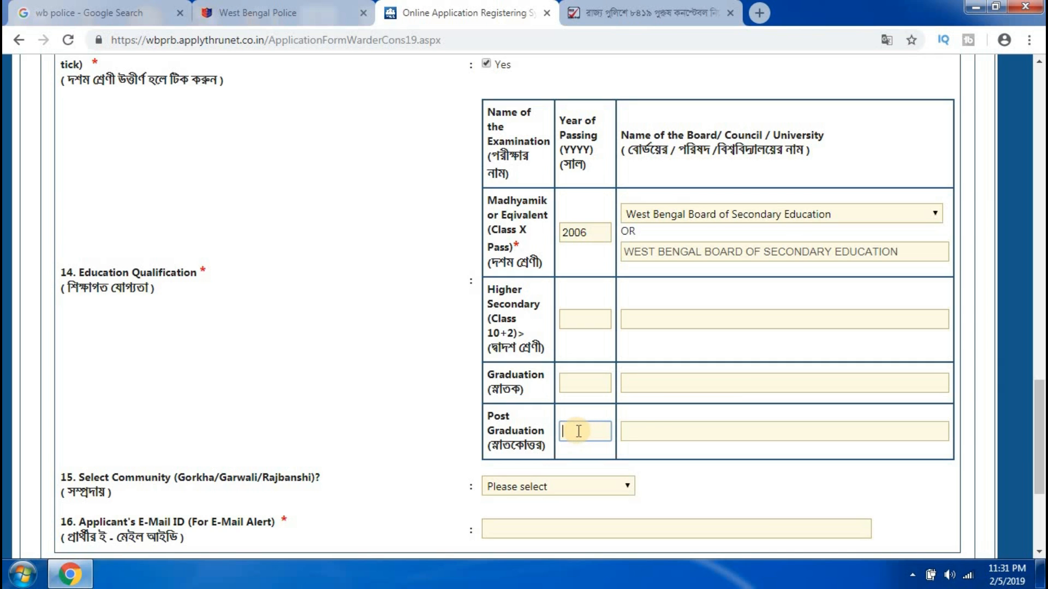
Enter the applicant's e-mail address, submit the details and accept the confirmation summary.
click(703, 432)
scroll(702, 430, down, 4)
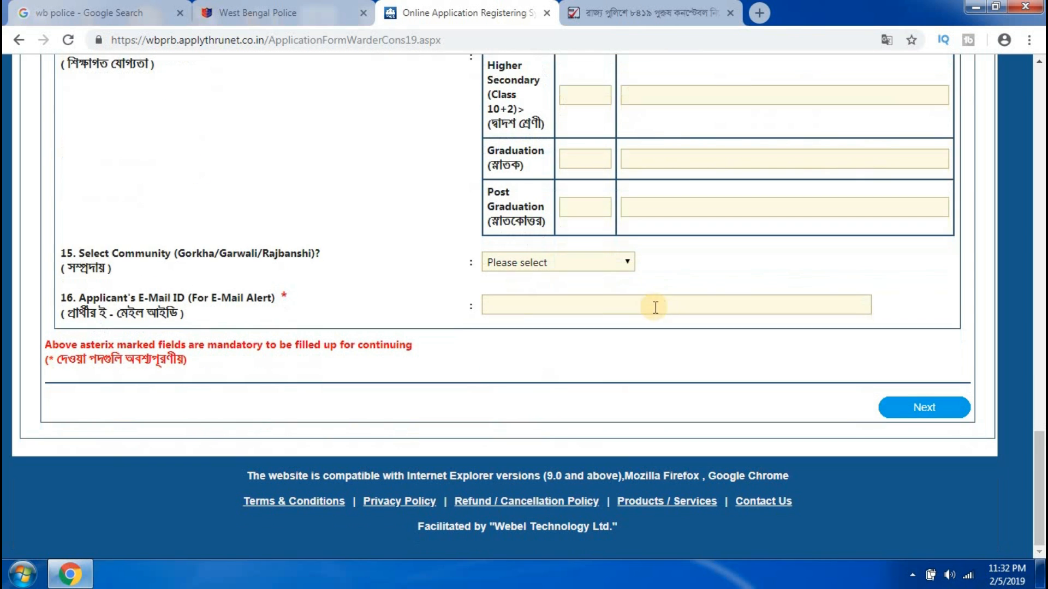
click(533, 304)
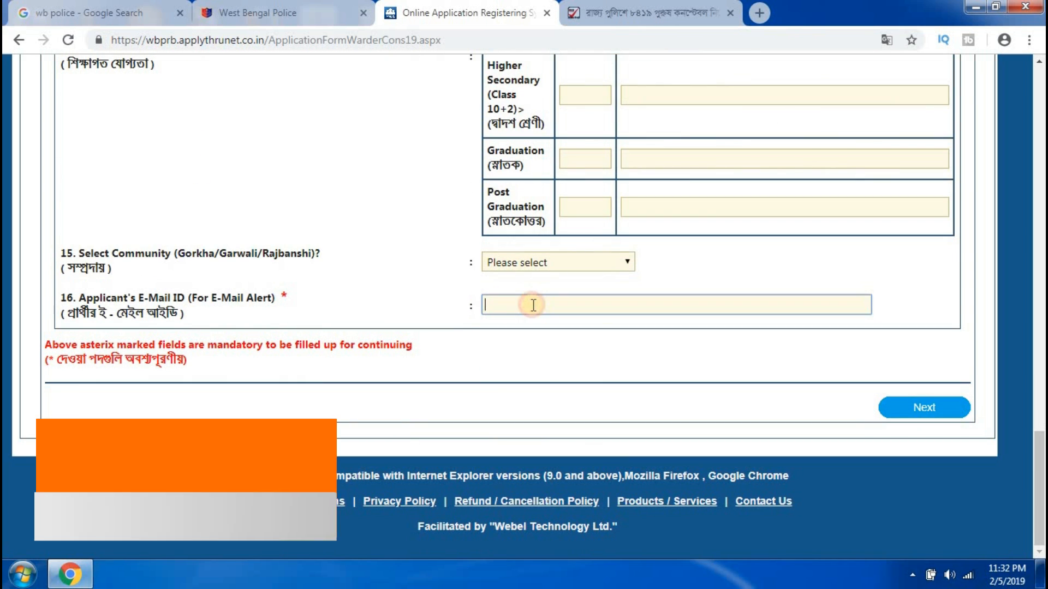
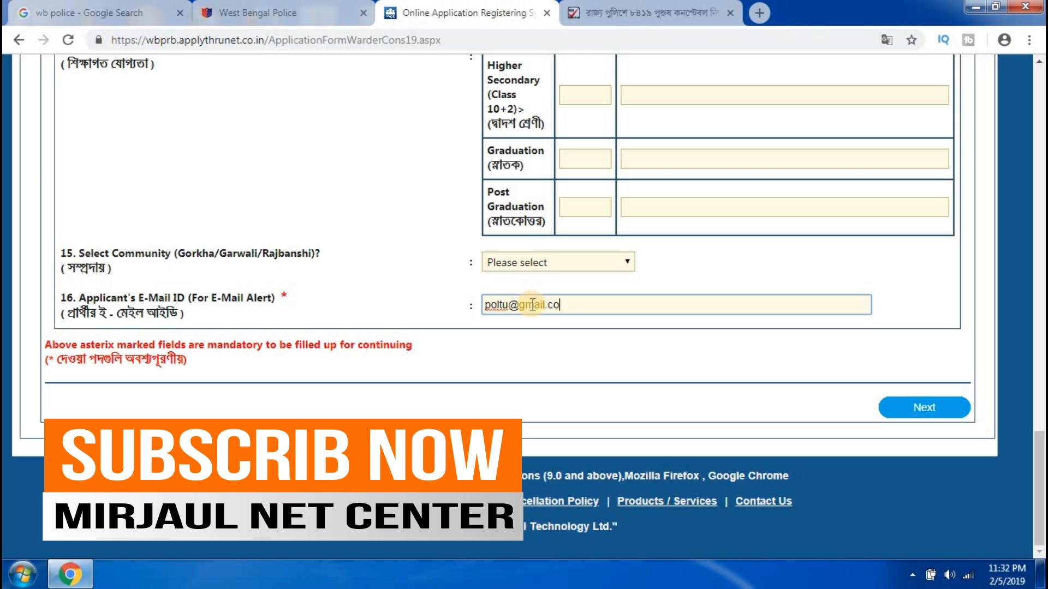
click(928, 408)
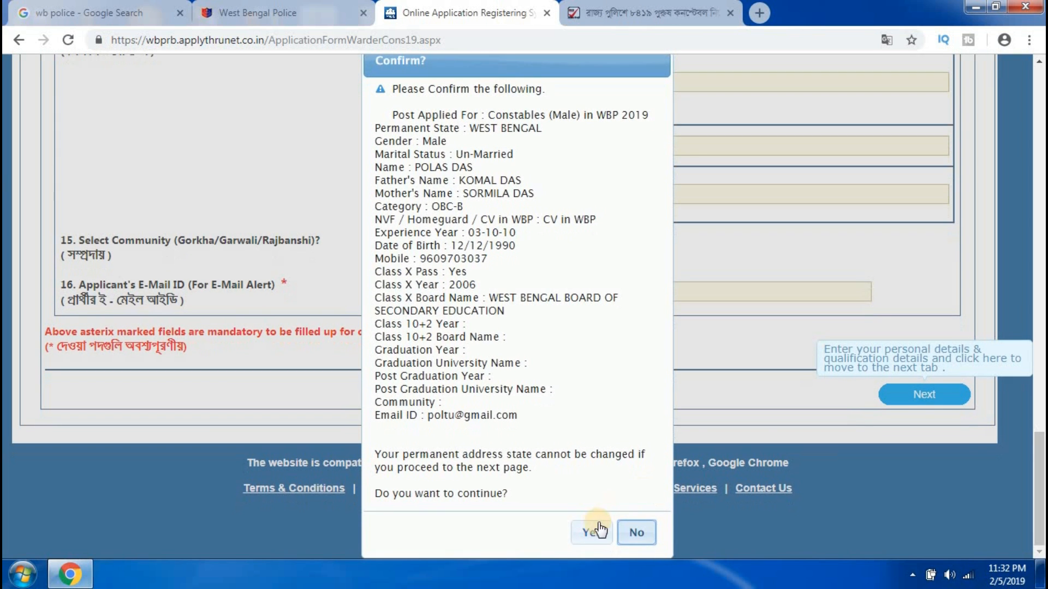
click(589, 531)
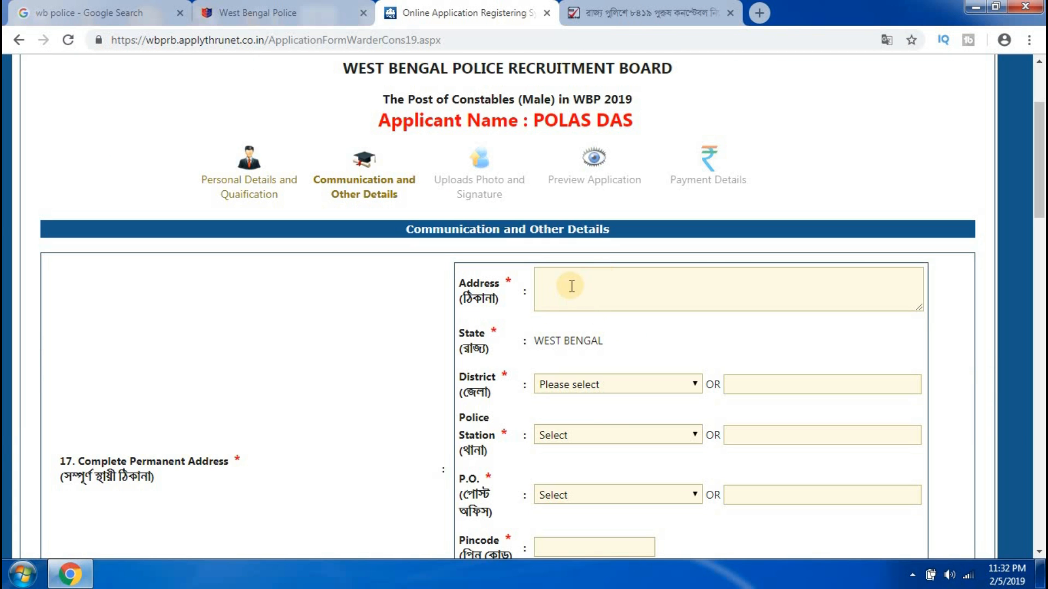
Enter the address line, district Kalimpong, police station Gorubathan and post office BANKIMPARK | 734301.
click(561, 282)
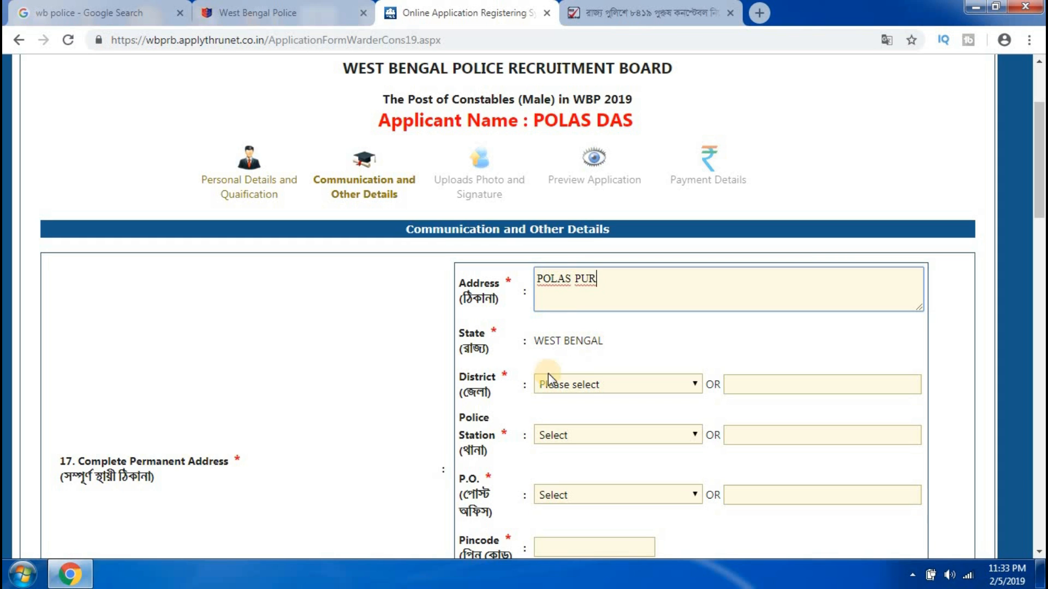
click(588, 387)
click(563, 273)
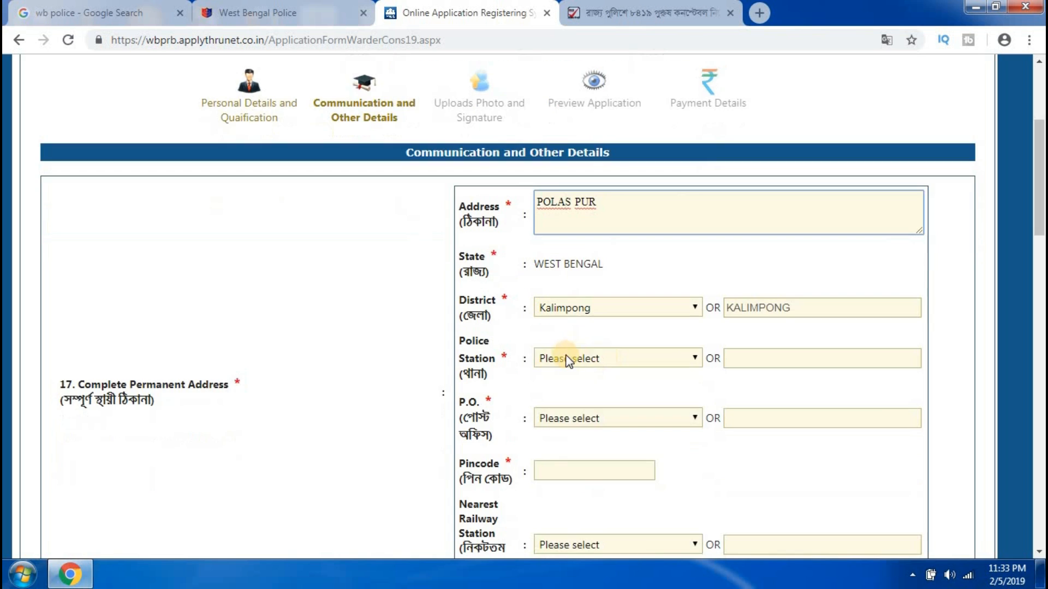
click(600, 359)
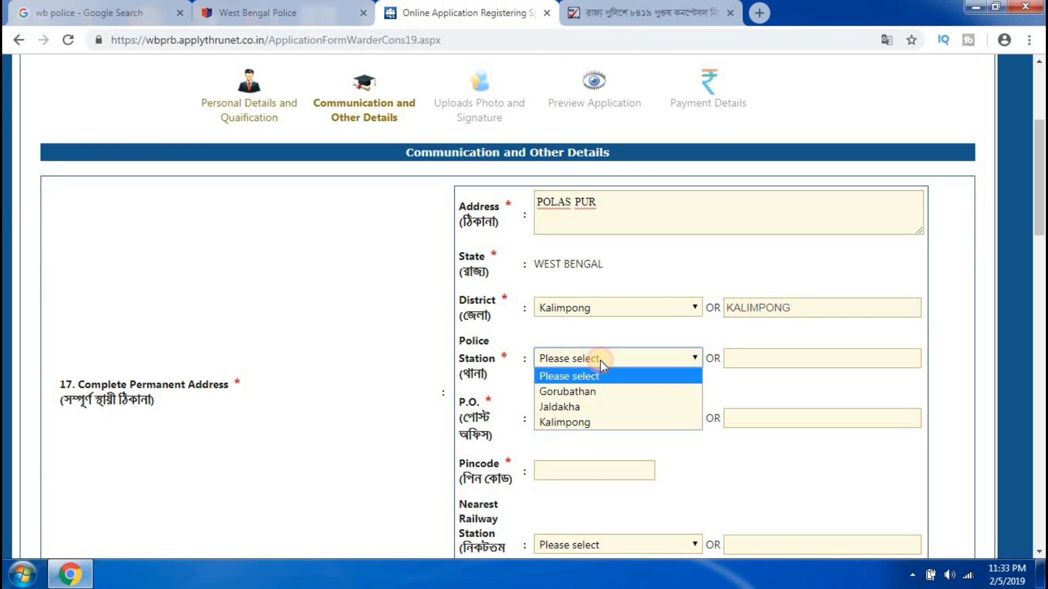
click(583, 391)
click(604, 420)
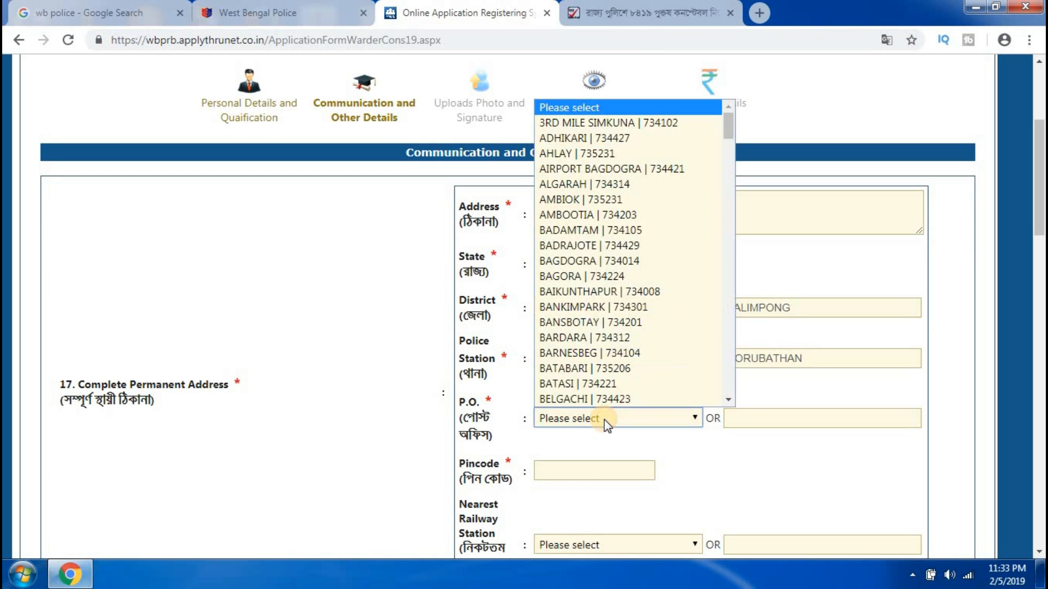
click(587, 308)
scroll(593, 332, down, 4)
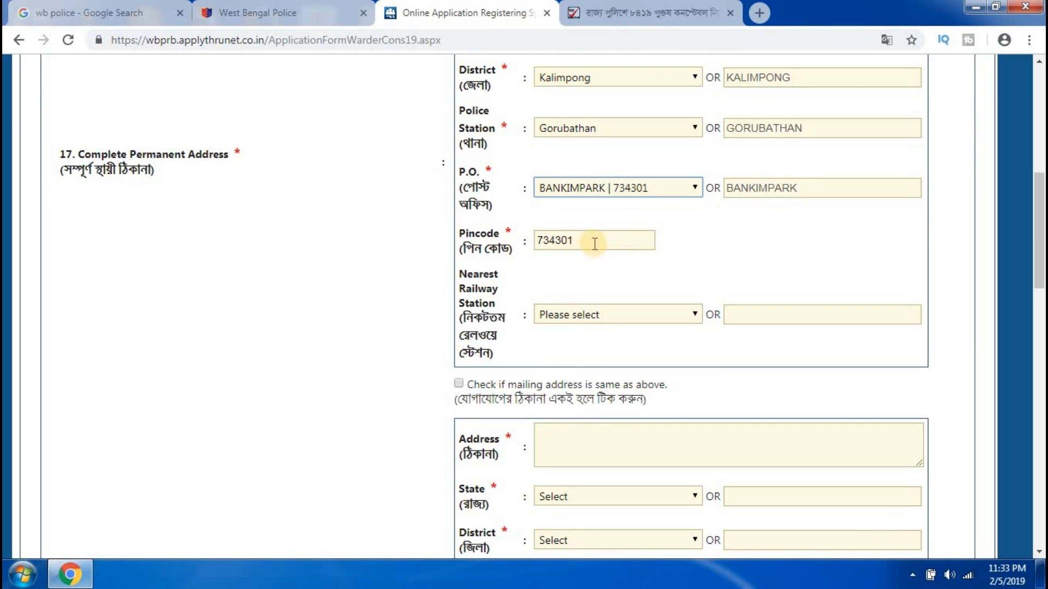
Set the nearest railway station to OTHERS named KTPR and copy the address to the mailing address.
click(620, 315)
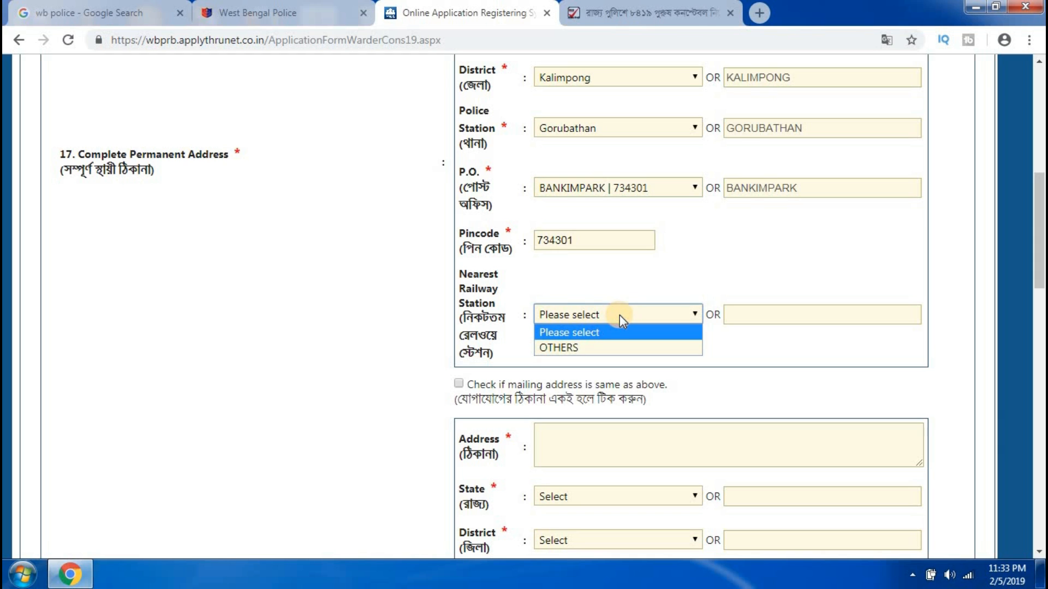
click(563, 347)
click(756, 317)
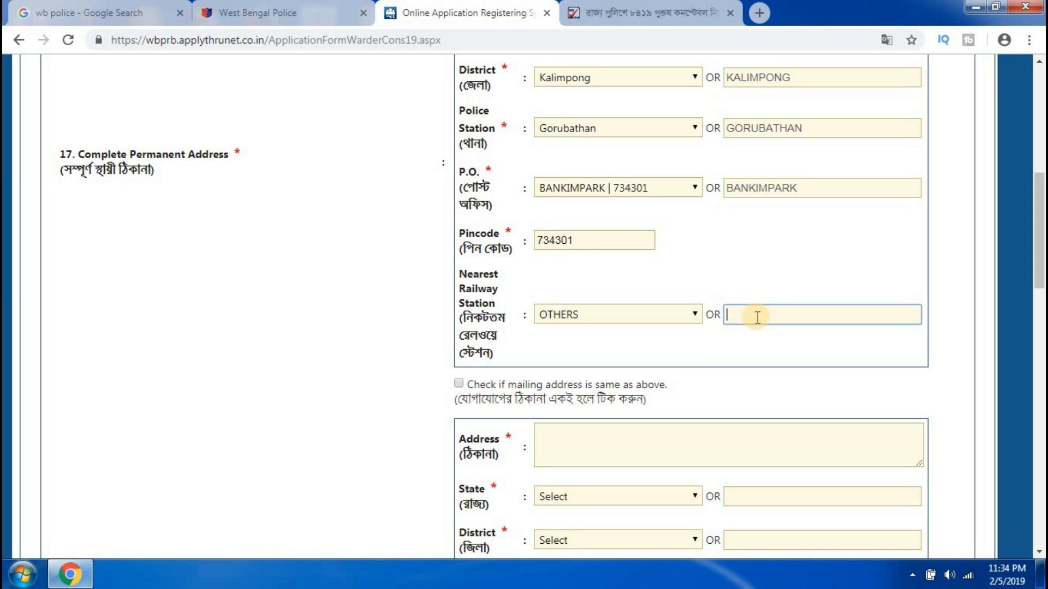
text(KTPR)
scroll(667, 292, down, 1)
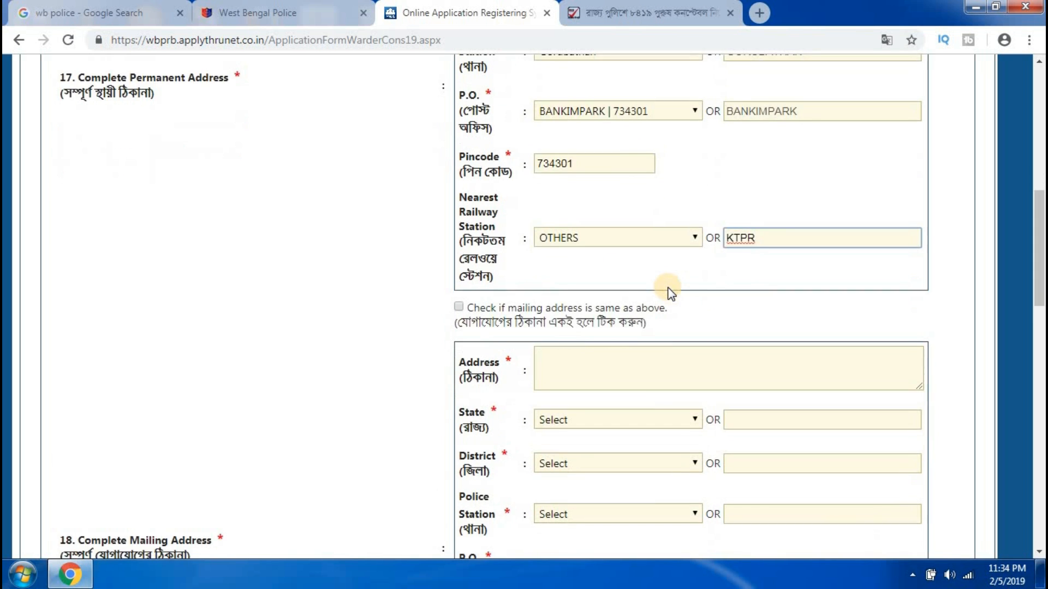
scroll(670, 292, down, 1)
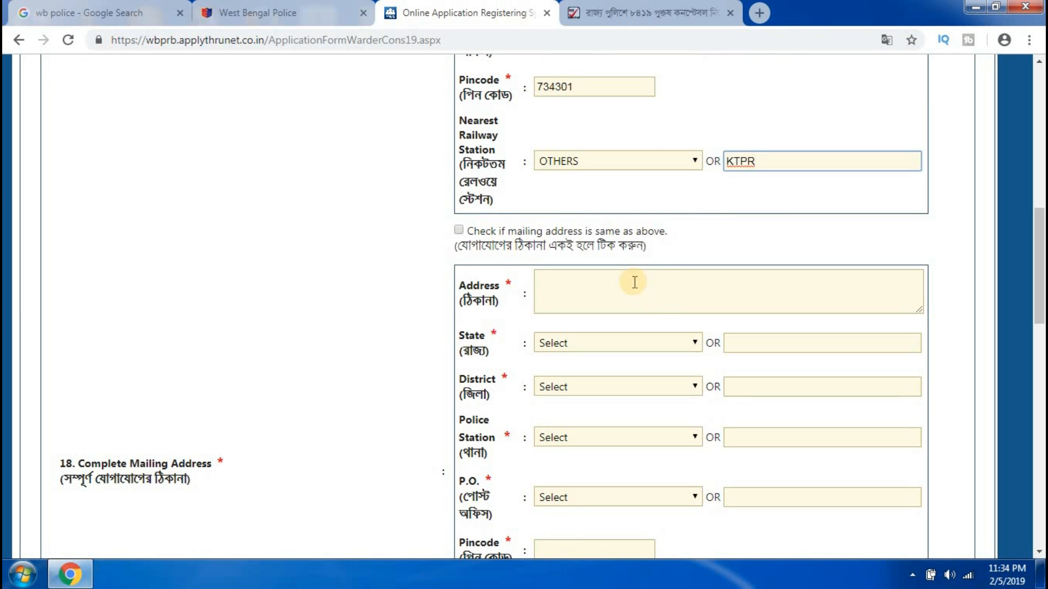
click(459, 231)
click(458, 230)
click(458, 231)
click(457, 230)
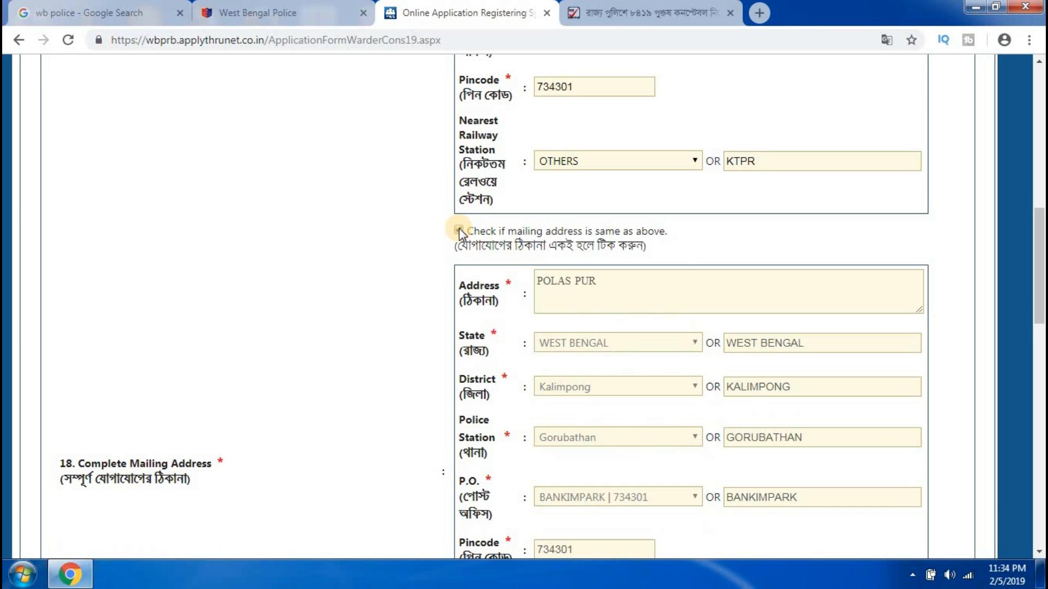
scroll(620, 364, down, 7)
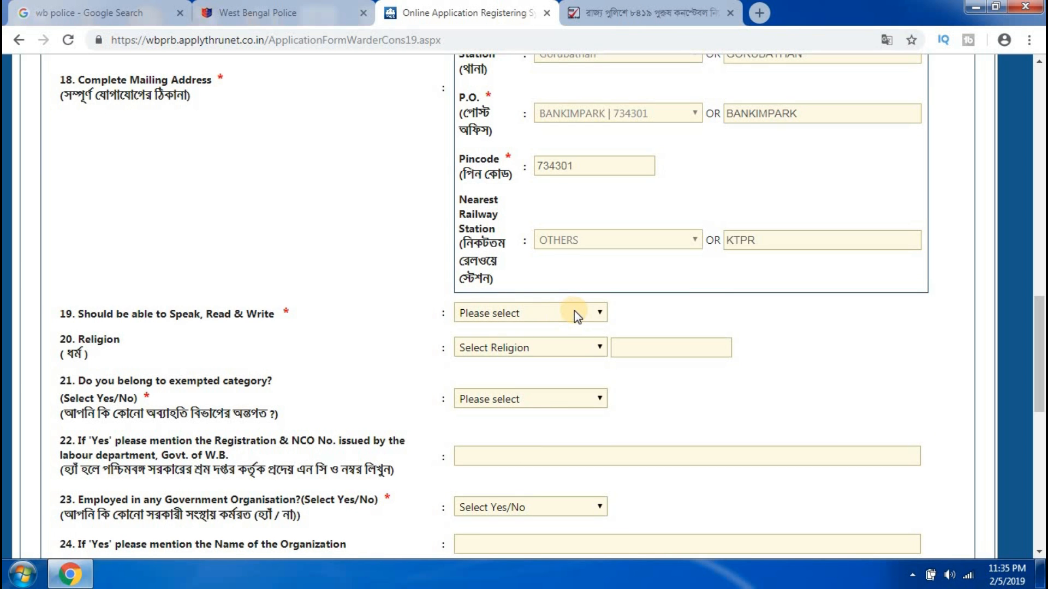
Choose Bengali as the known language and HINDUISM as the religion.
click(579, 313)
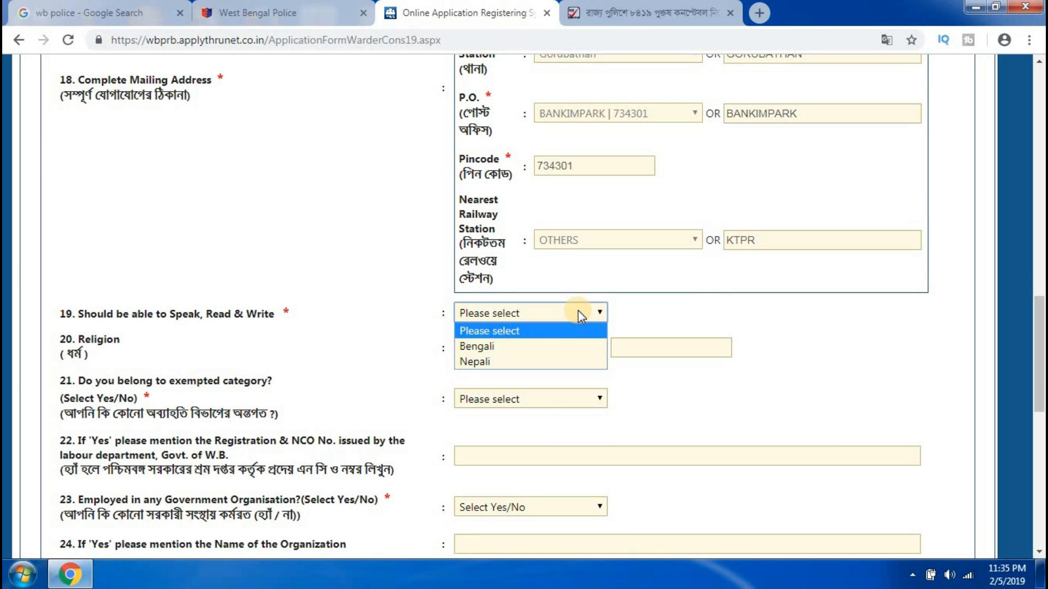
click(484, 346)
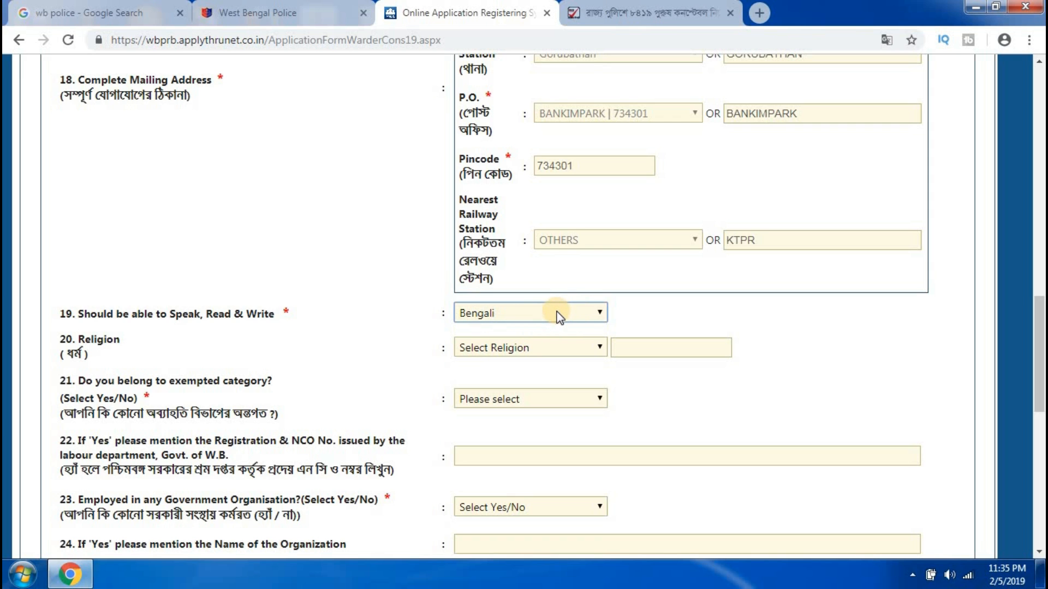
click(562, 348)
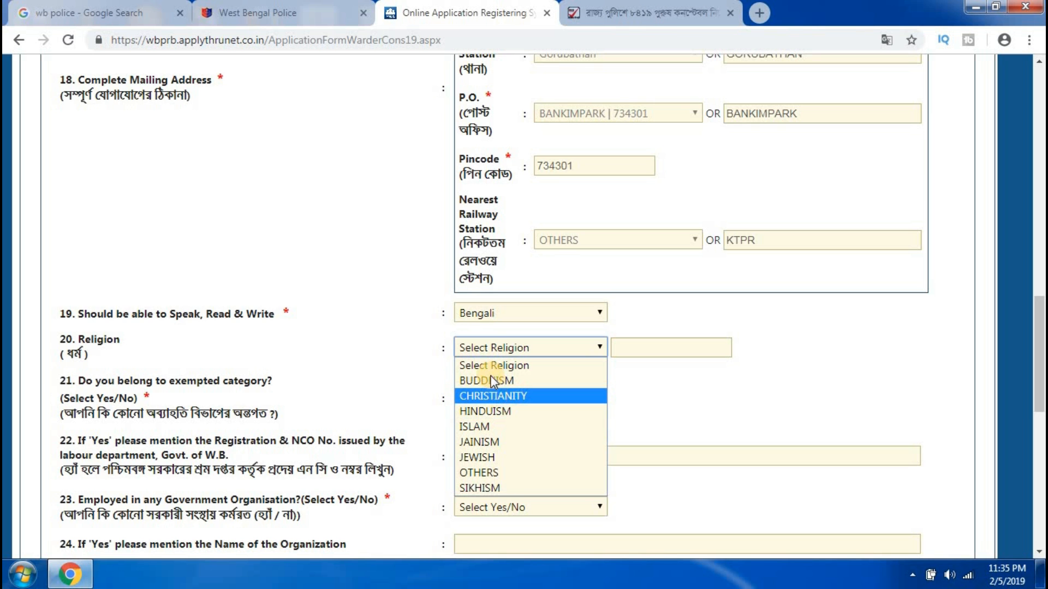
click(490, 412)
Answer No to the exempted-category question and move to the criminal-investigation field.
scroll(560, 248, down, 3)
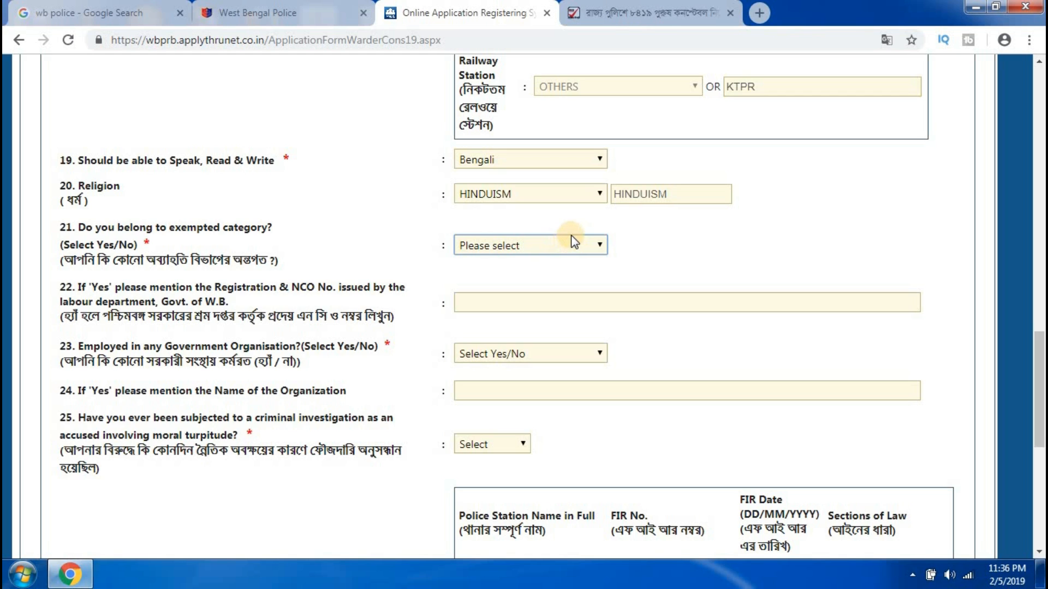
click(548, 249)
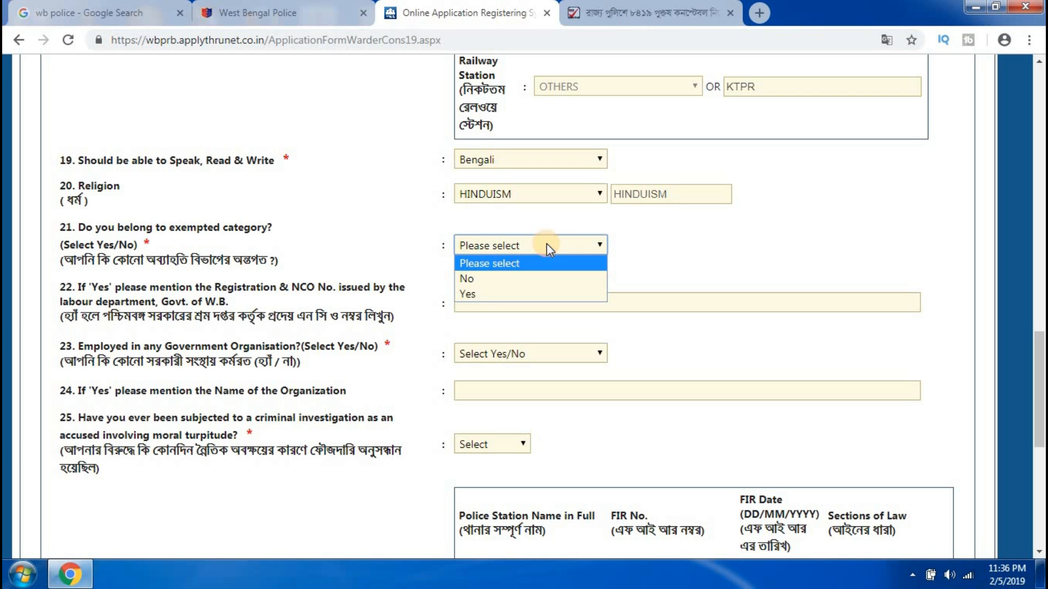
click(482, 279)
scroll(577, 177, down, 2)
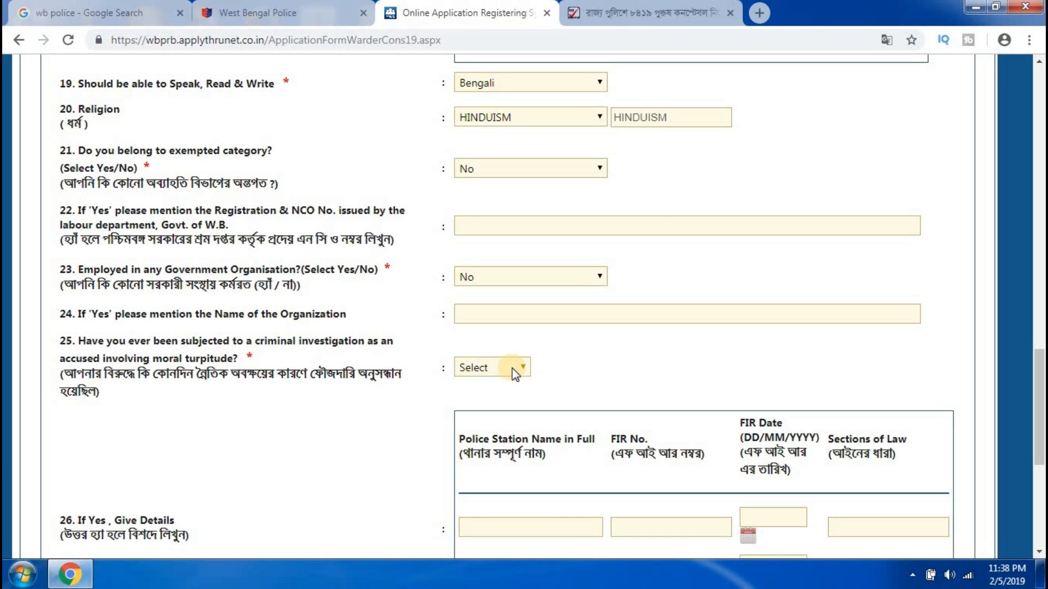
click(512, 367)
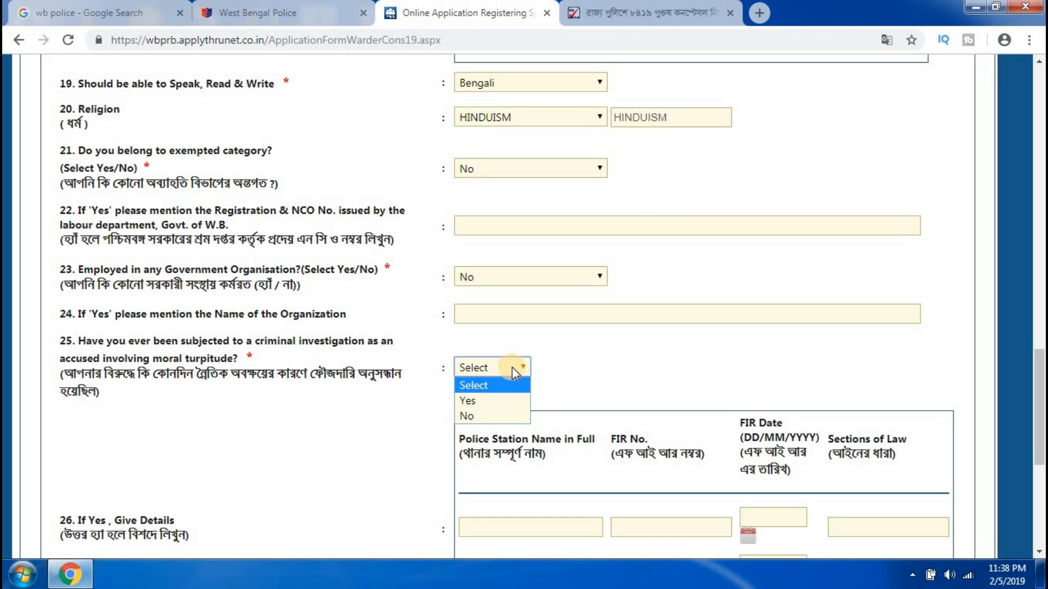
Answer No to criminal investigation, then submit and confirm the communication details.
click(474, 415)
scroll(581, 375, down, 5)
scroll(582, 376, down, 1)
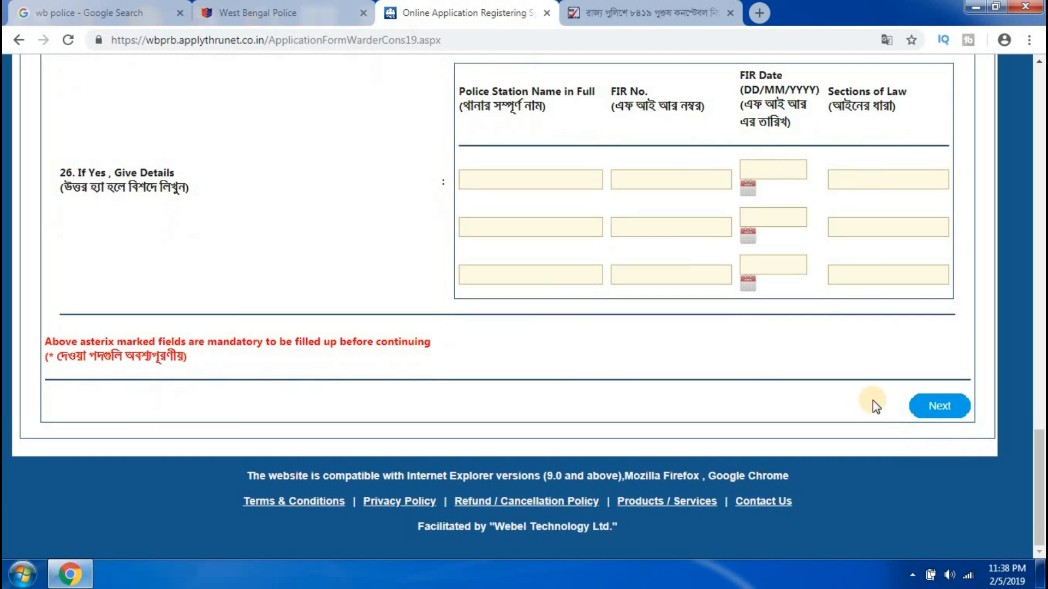
click(941, 408)
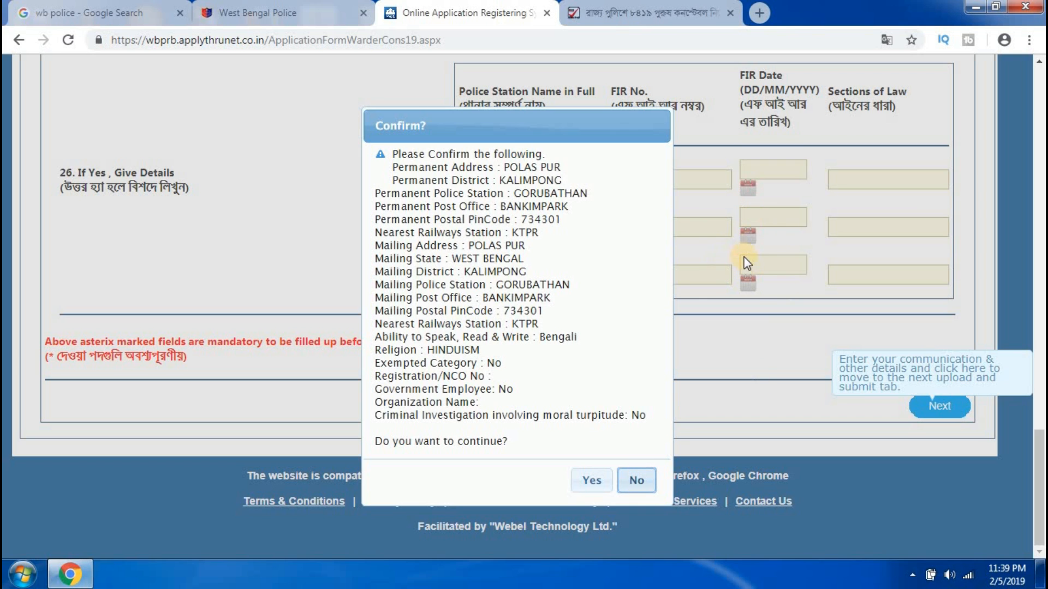
click(583, 479)
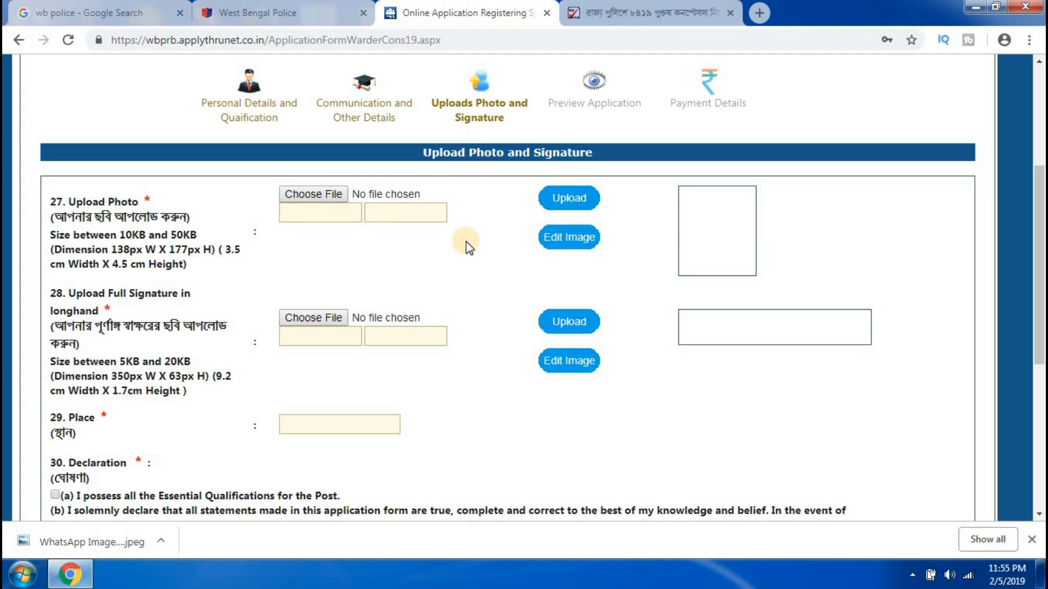
Upload BABUL.jpg as the applicant photo with an adjusted crop, then browse for the signature image.
click(308, 196)
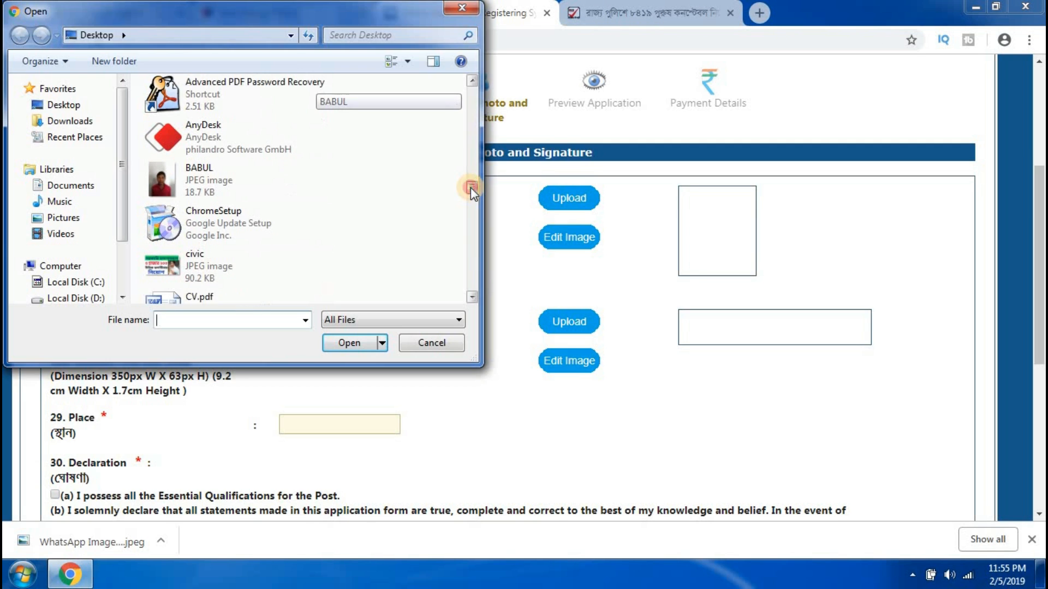
click(227, 180)
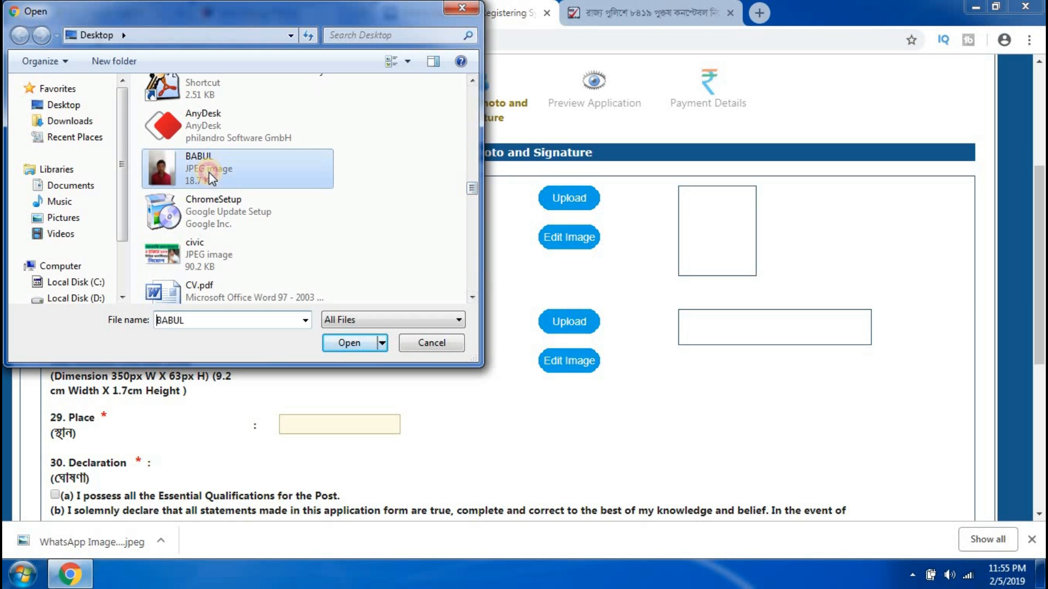
click(338, 345)
click(568, 197)
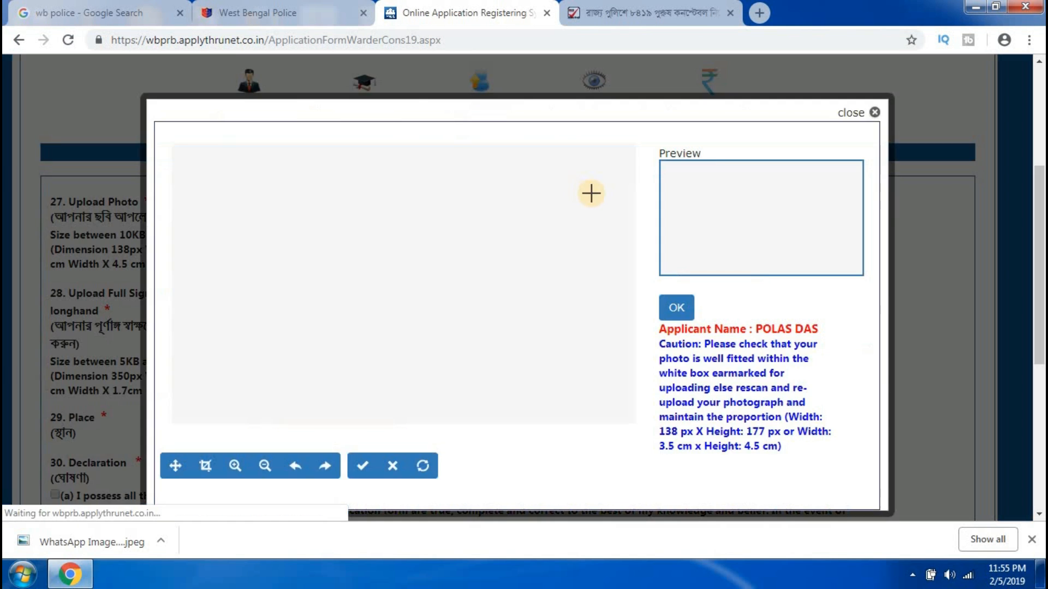
mouse_move(405, 276)
mouse_down()
mouse_move(403, 296)
mouse_move(407, 284)
mouse_move(412, 292)
mouse_move(402, 234)
mouse_move(391, 271)
mouse_move(404, 283)
mouse_move(386, 277)
mouse_move(398, 285)
mouse_up()
click(676, 309)
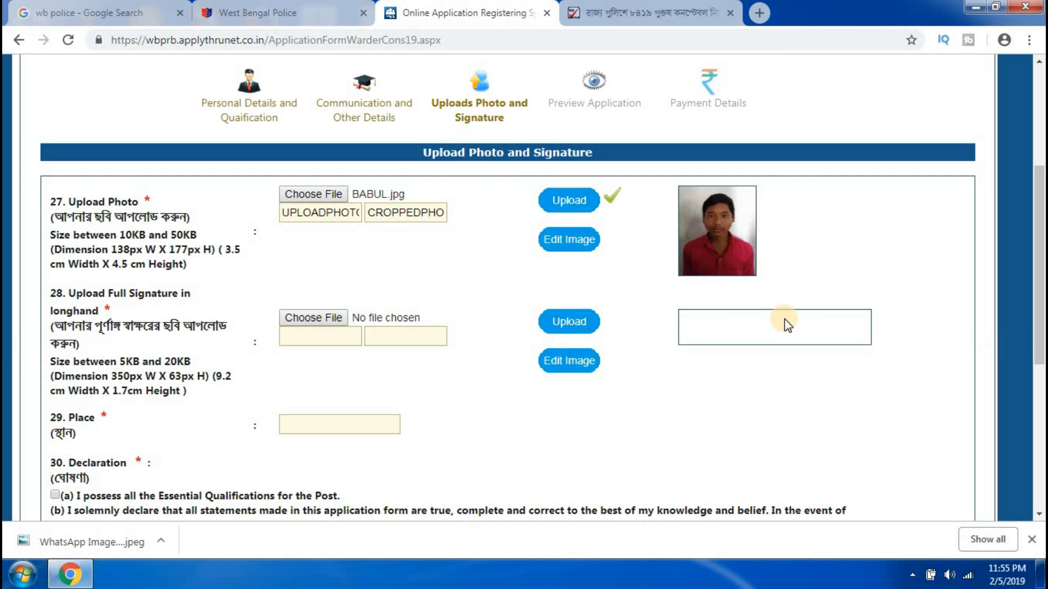
click(302, 319)
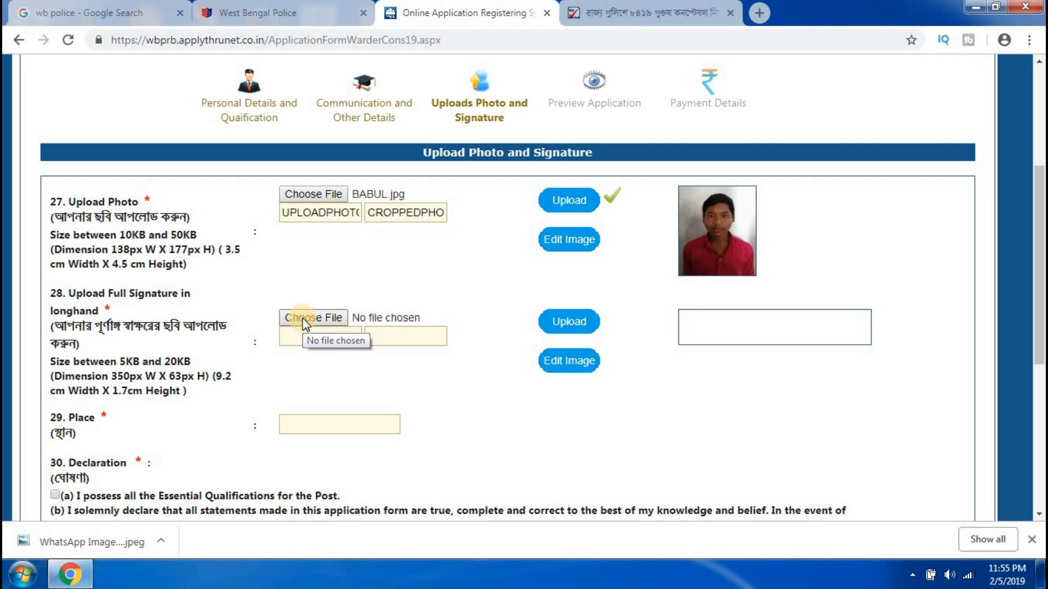
Upload download (4).jpg as the signature, widening the crop to cover the whole signature.
click(554, 321)
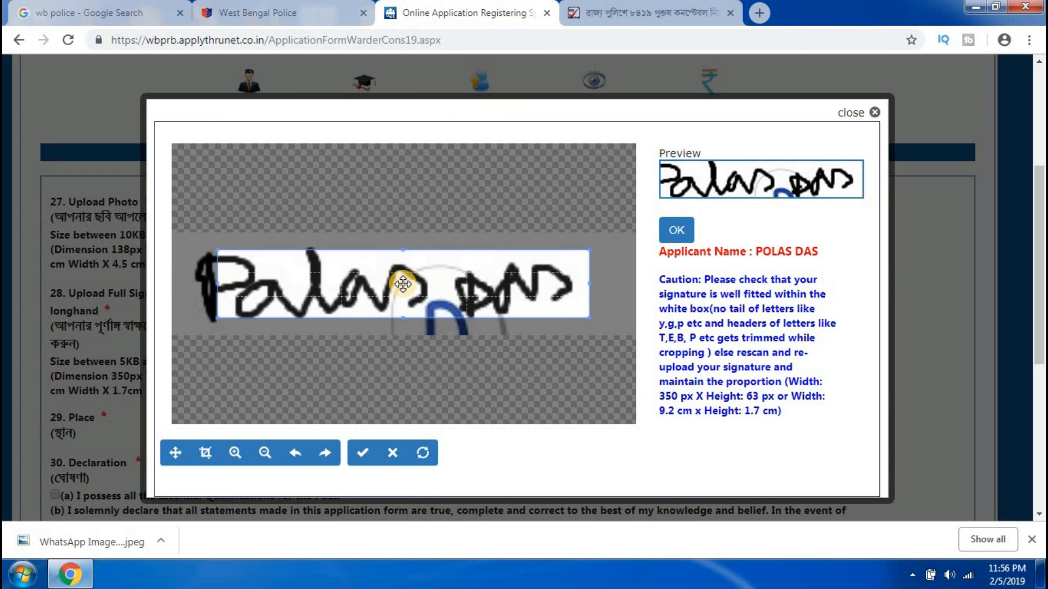
mouse_move(399, 282)
mouse_down()
mouse_move(368, 278)
mouse_move(393, 281)
mouse_up()
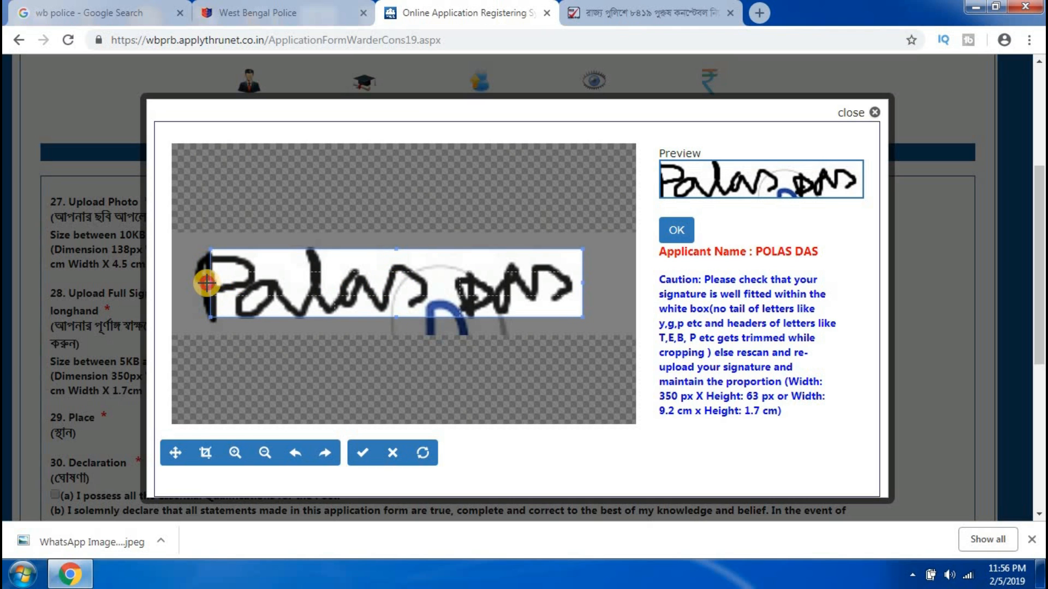
drag(209, 284, 188, 283)
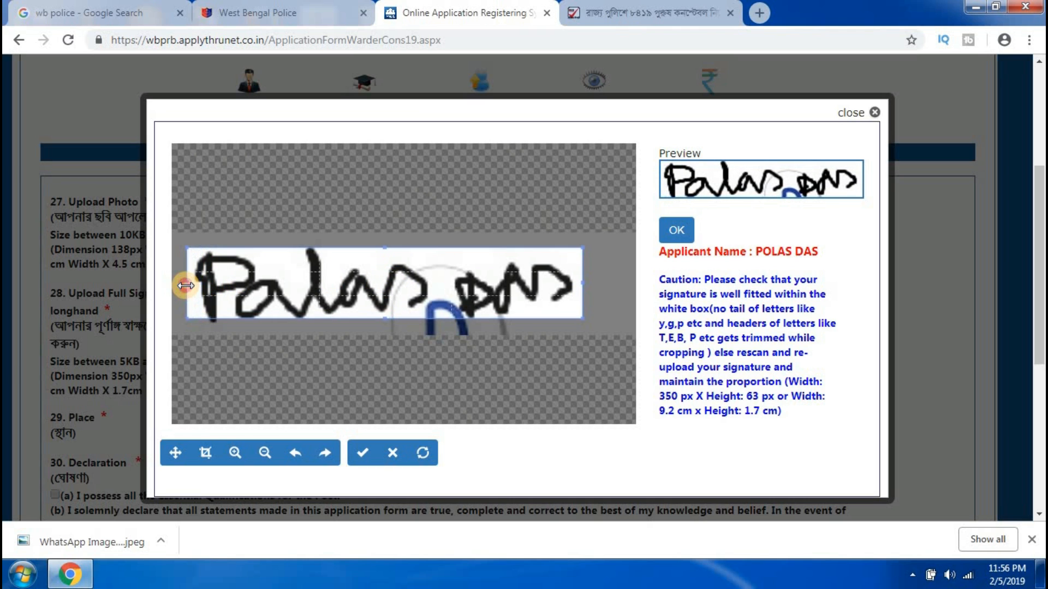
drag(583, 283, 601, 284)
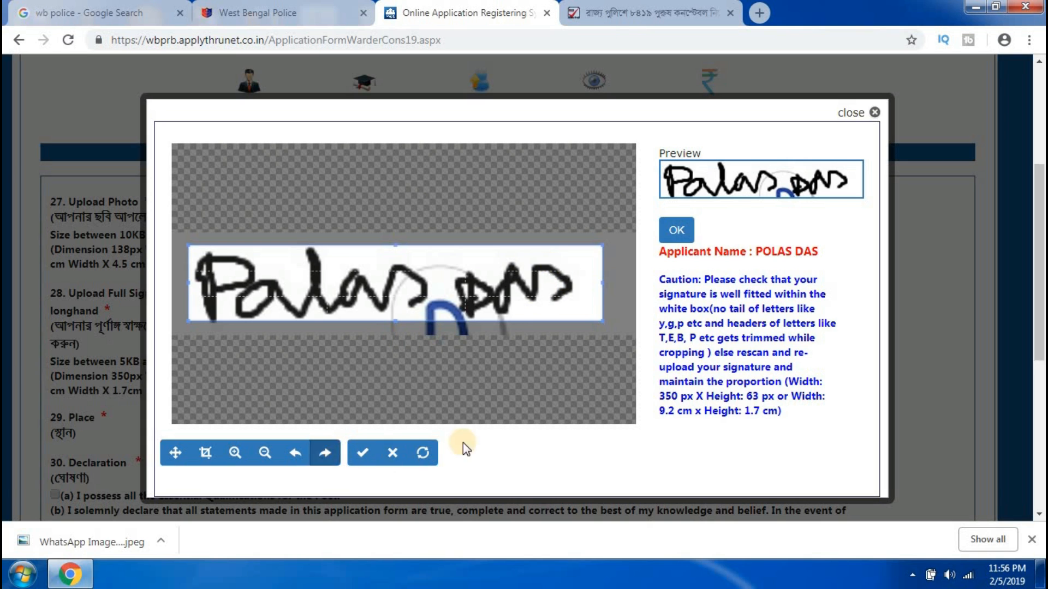
click(676, 230)
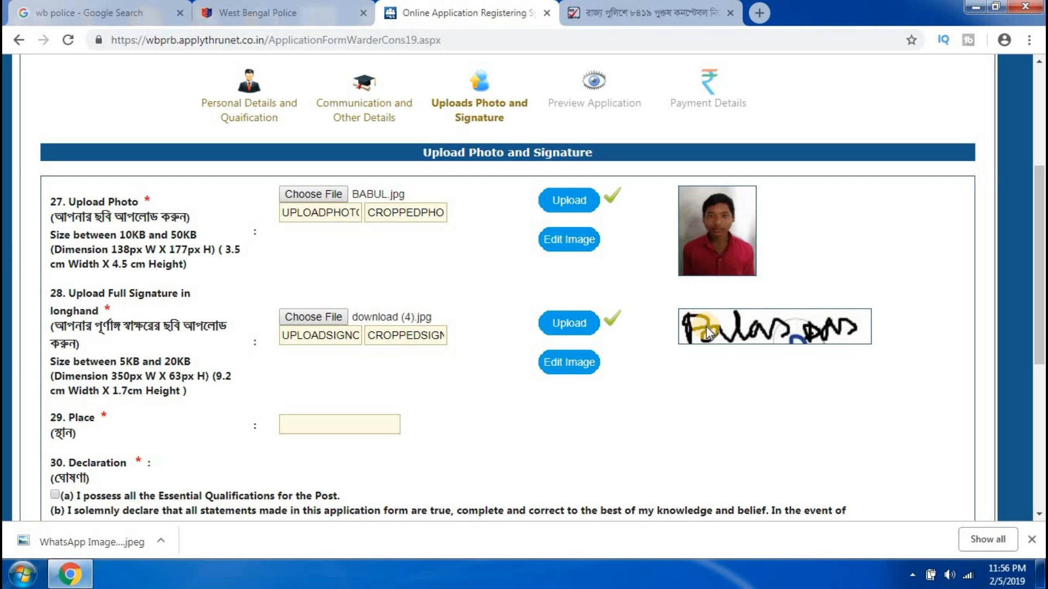
Enter KOLKATA as the place, accept the essential qualifications declaration, and submit.
scroll(563, 354, down, 2)
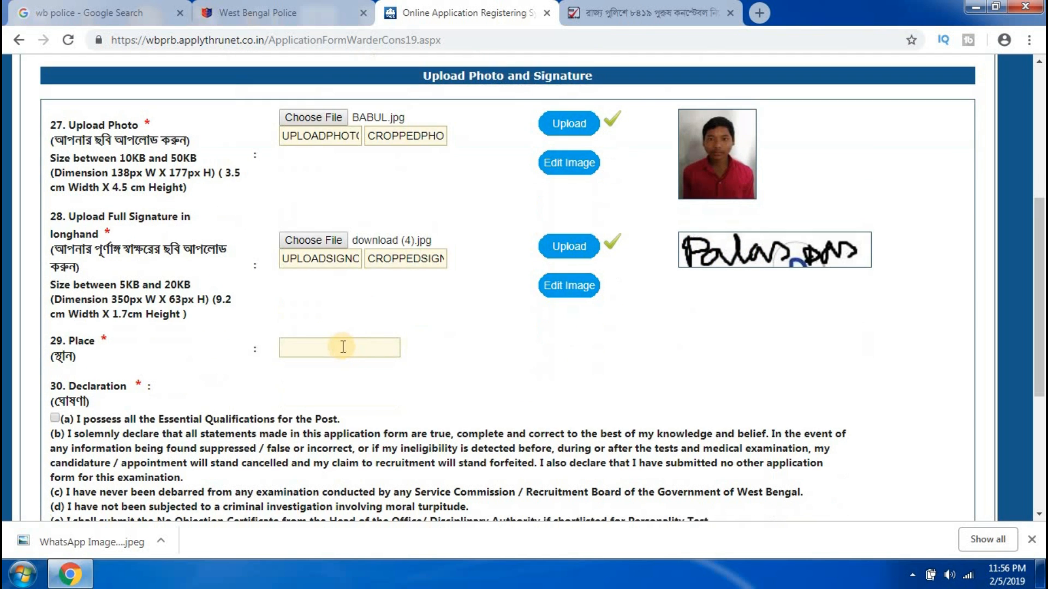
click(331, 346)
text(KOLKATA)
scroll(58, 266, down, 3)
click(55, 265)
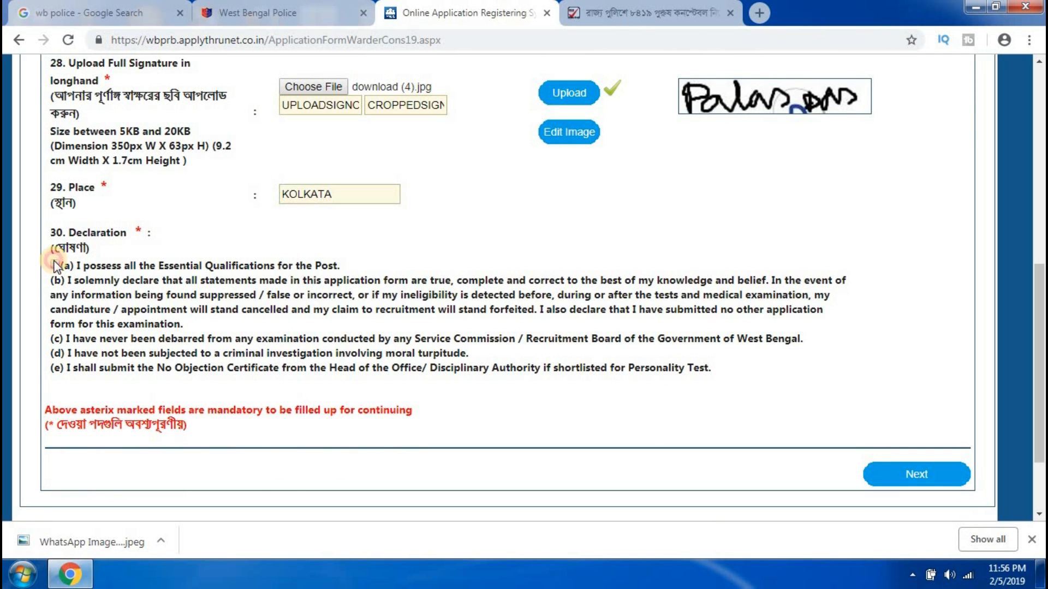
scroll(648, 396, down, 1)
scroll(647, 397, down, 1)
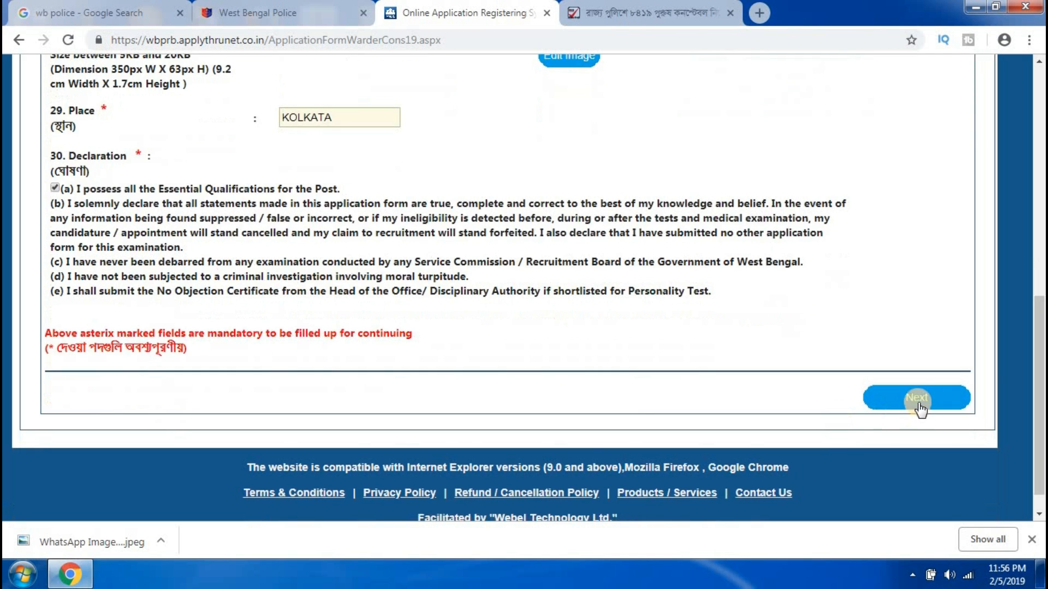
click(918, 400)
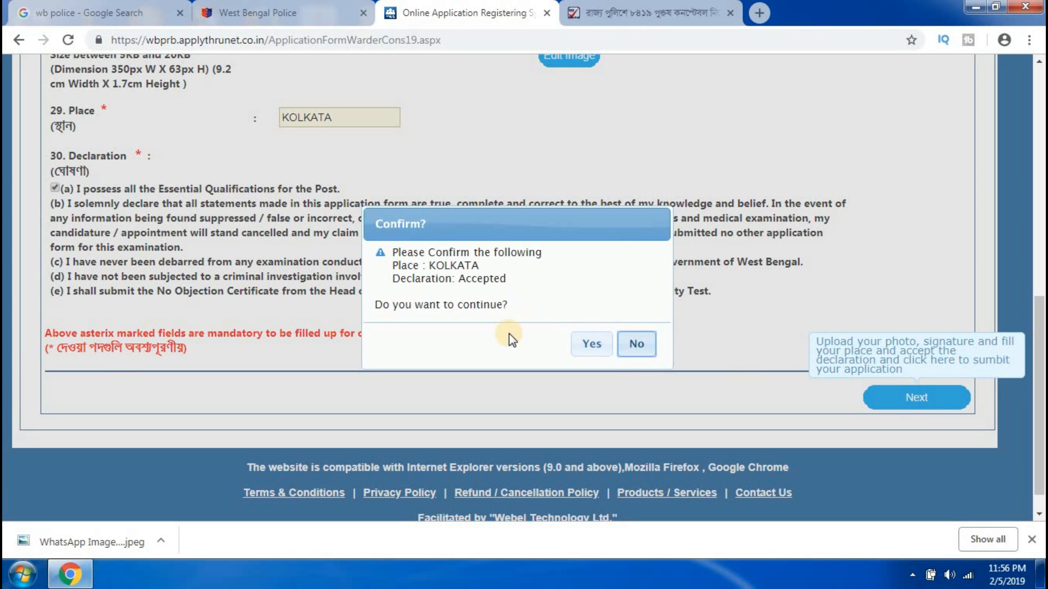
Confirm the details, review the application preview, and continue toward payment.
click(585, 344)
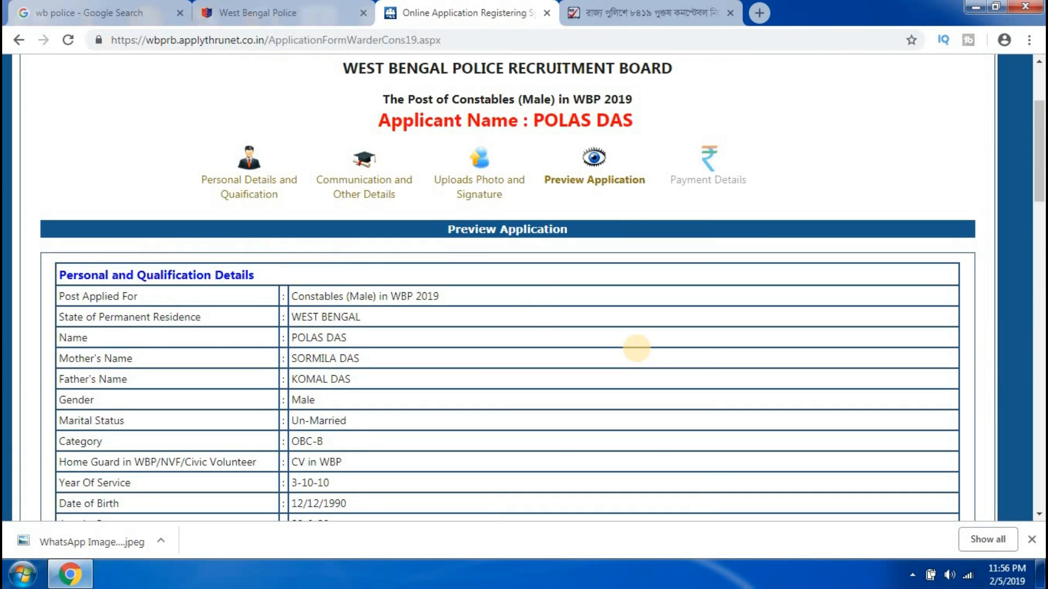
scroll(407, 296, down, 2)
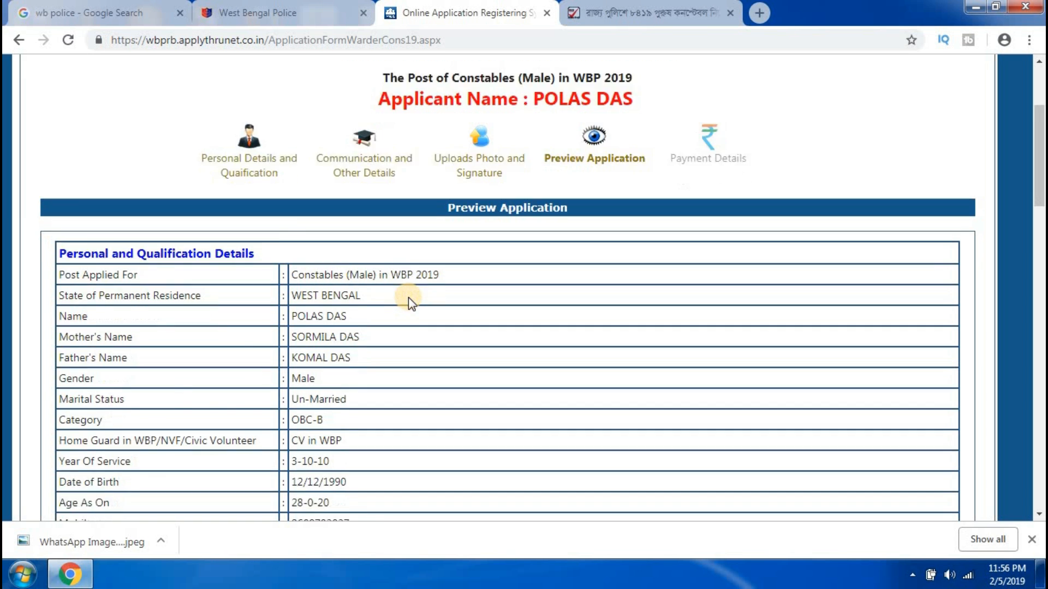
scroll(361, 289, down, 8)
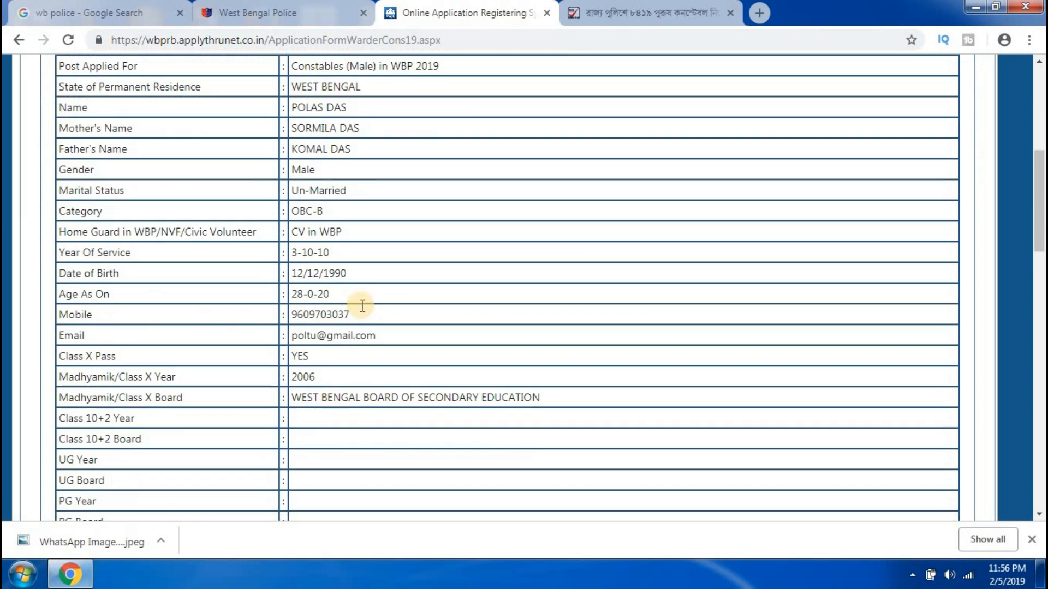
scroll(367, 319, down, 12)
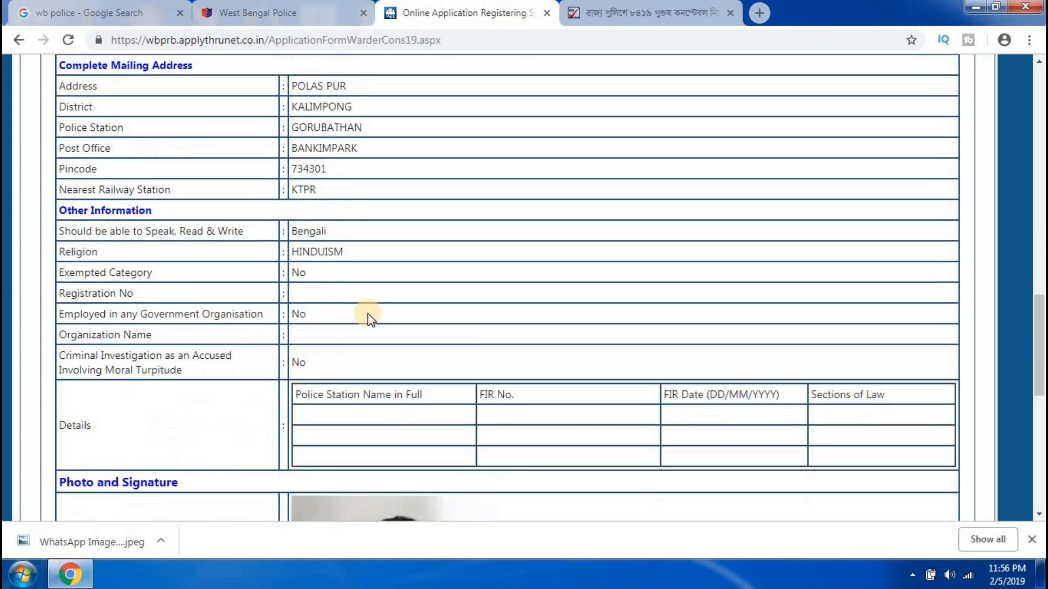
scroll(368, 315, down, 6)
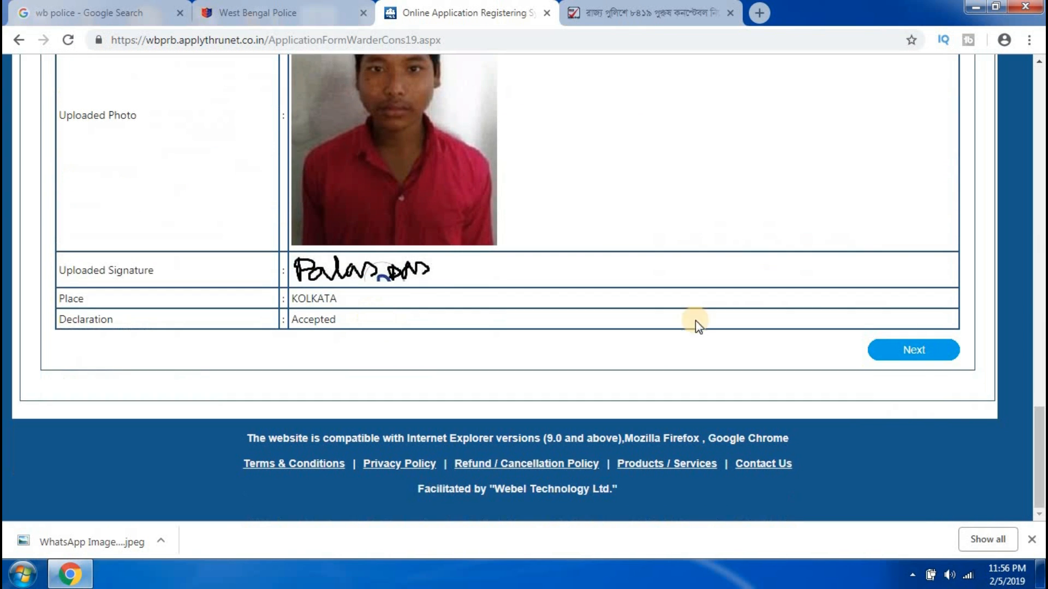
click(912, 350)
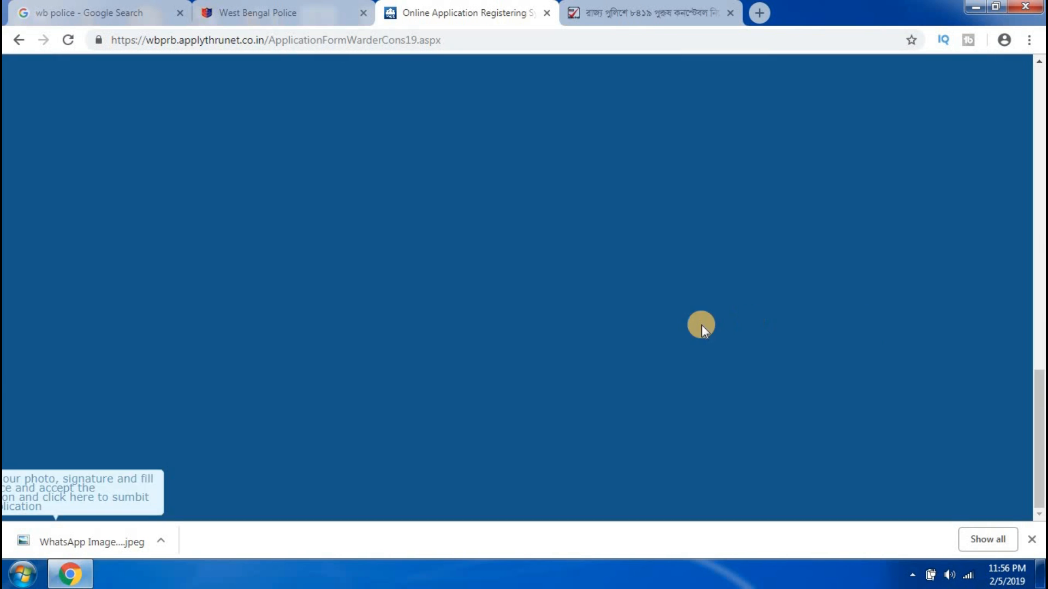
Pay the 170 fee via Online Payment Gateway through Bill Desk, accepting the terms and confirming Pay & Submit.
scroll(775, 317, up, 6)
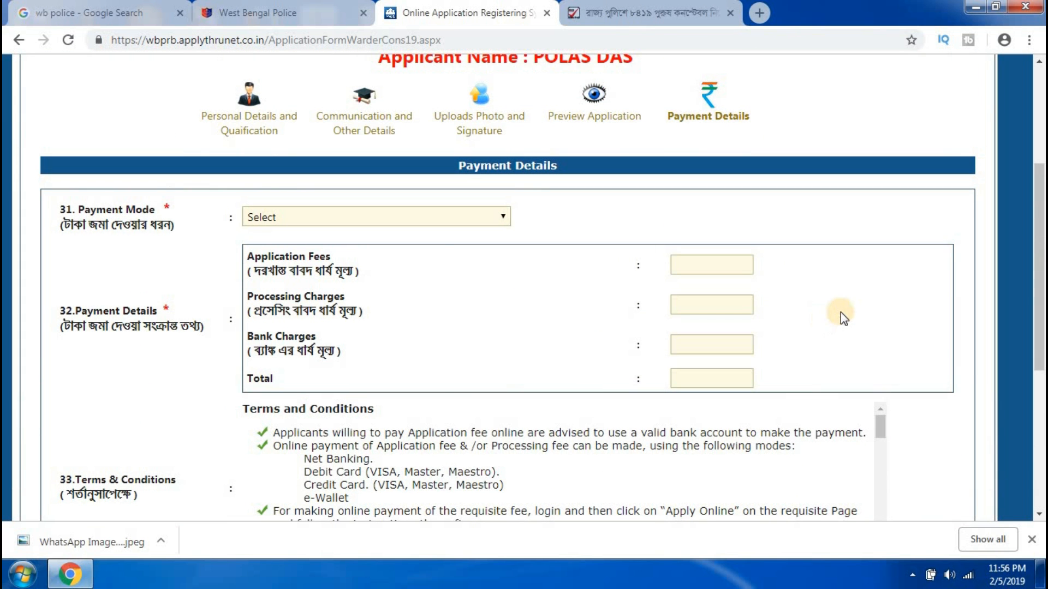
click(461, 215)
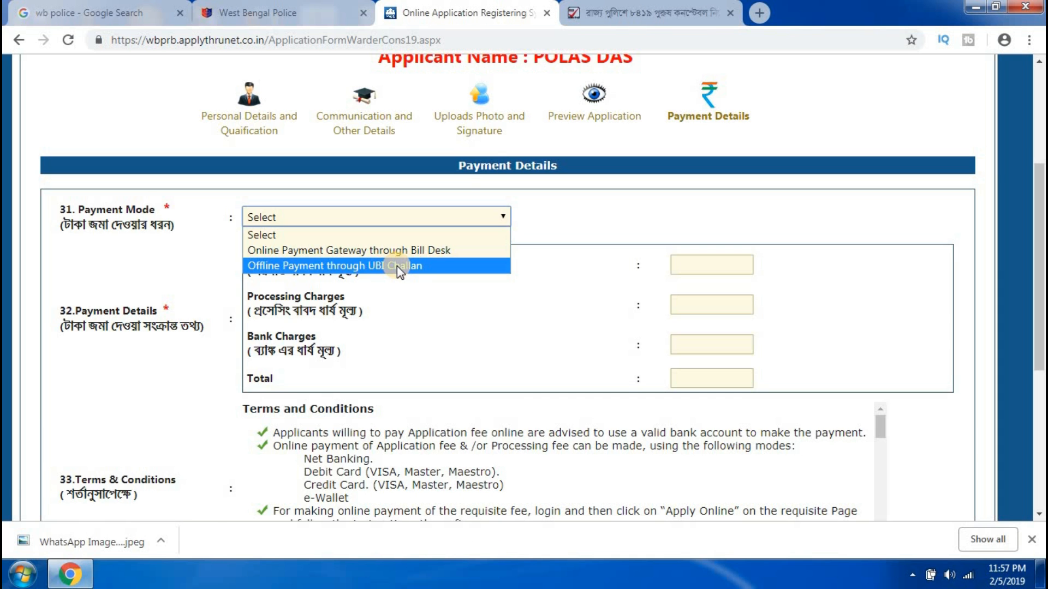
click(369, 250)
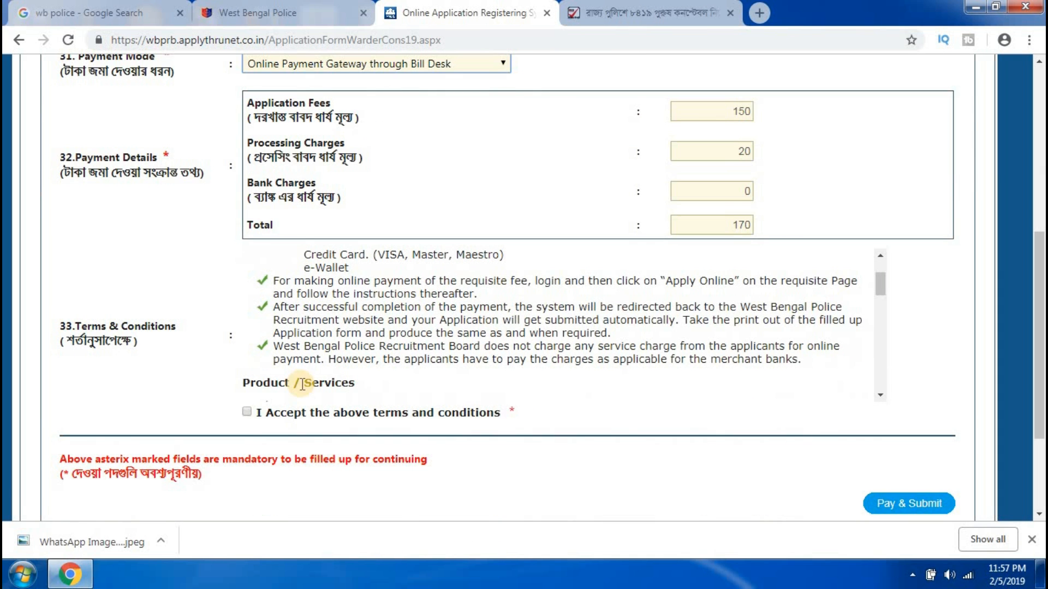
click(247, 412)
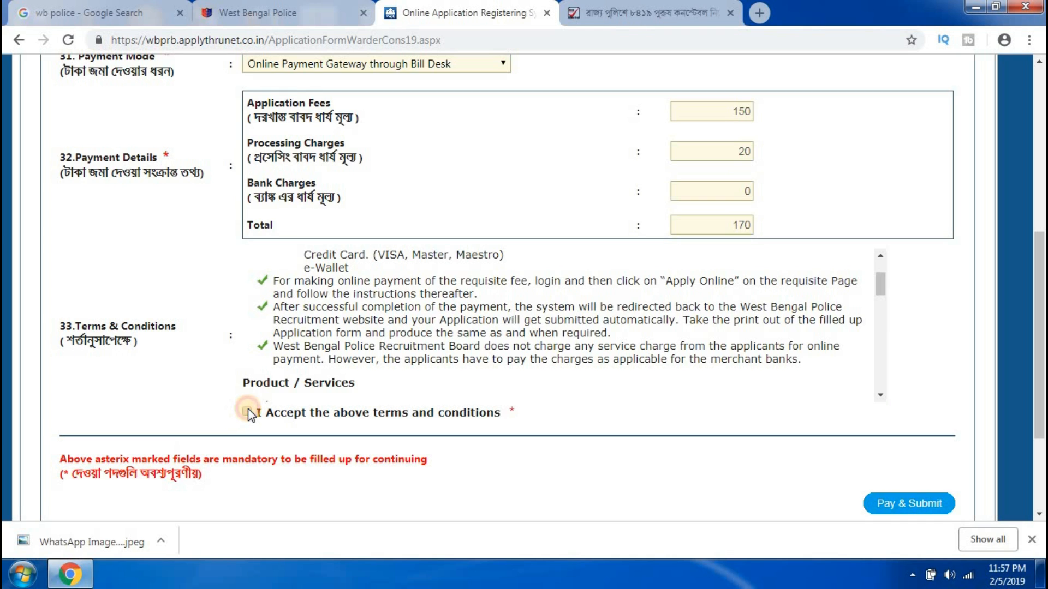
click(895, 505)
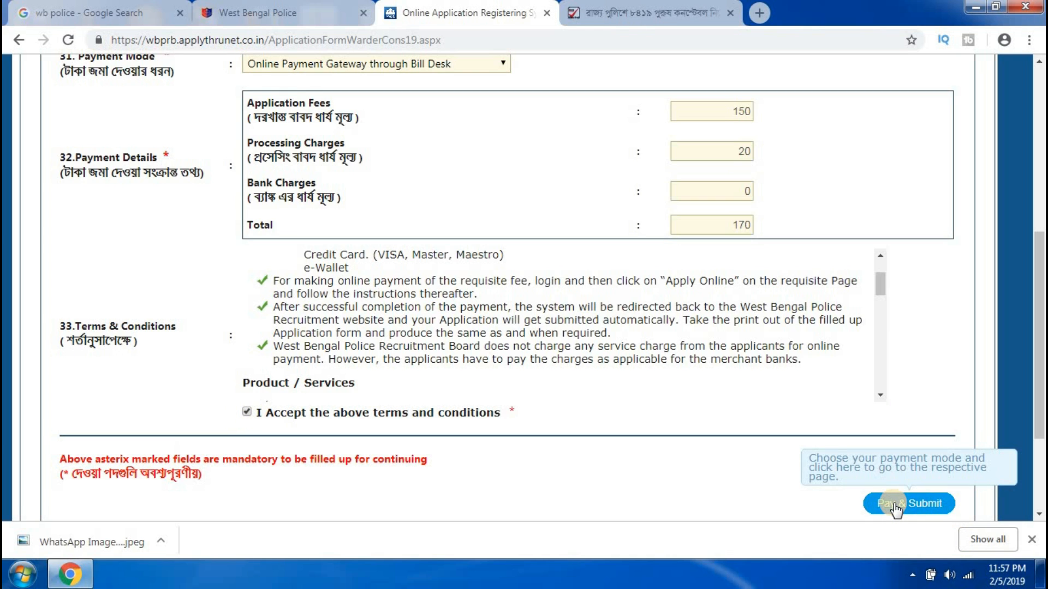
click(895, 505)
click(591, 391)
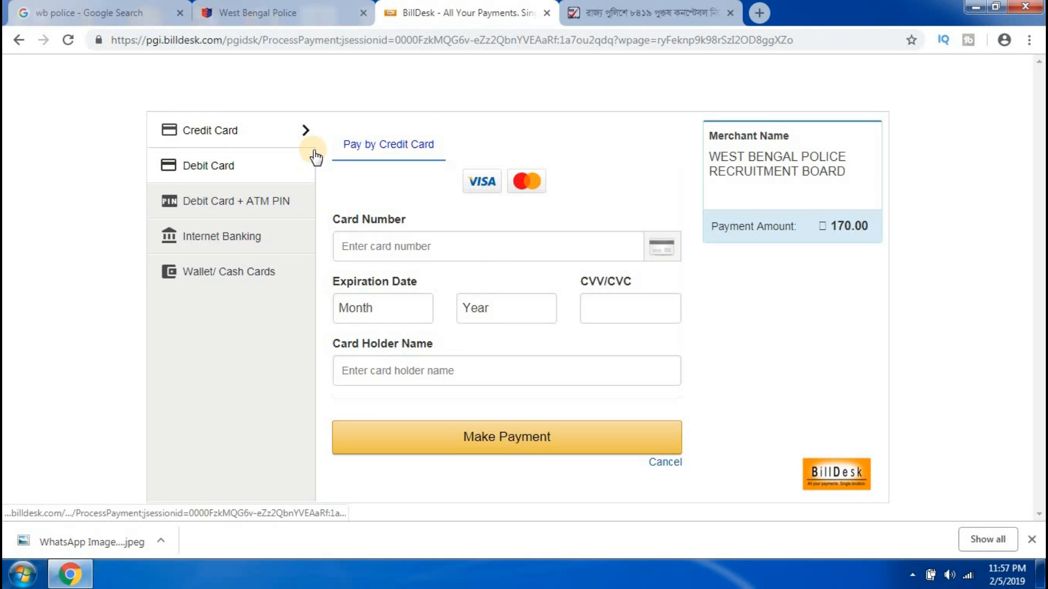
Switch BillDesk to debit card, step through the card fields, and enter the card holder's name.
click(196, 168)
click(441, 244)
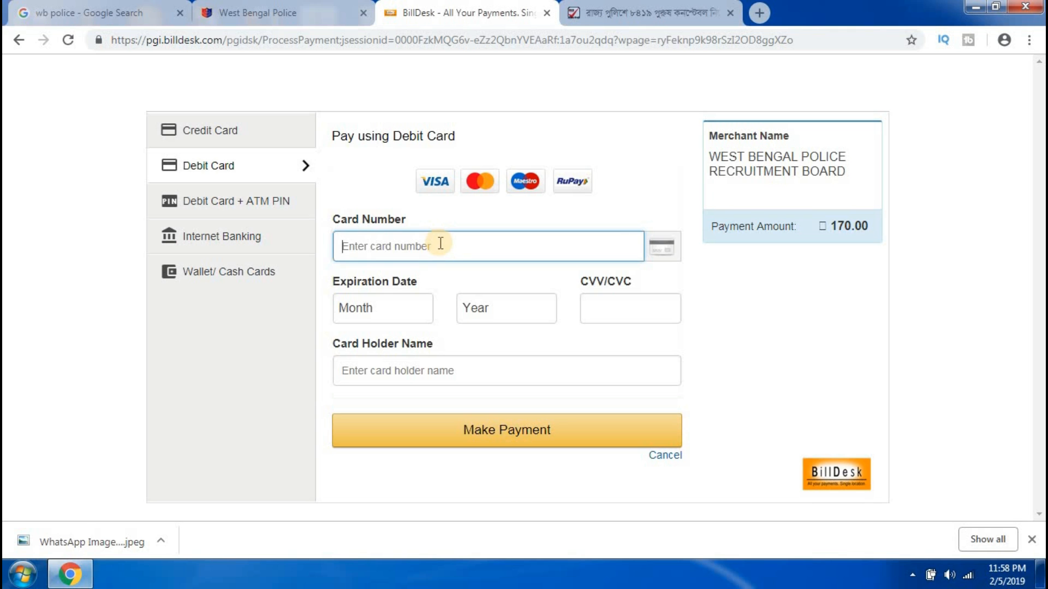
click(383, 307)
click(510, 309)
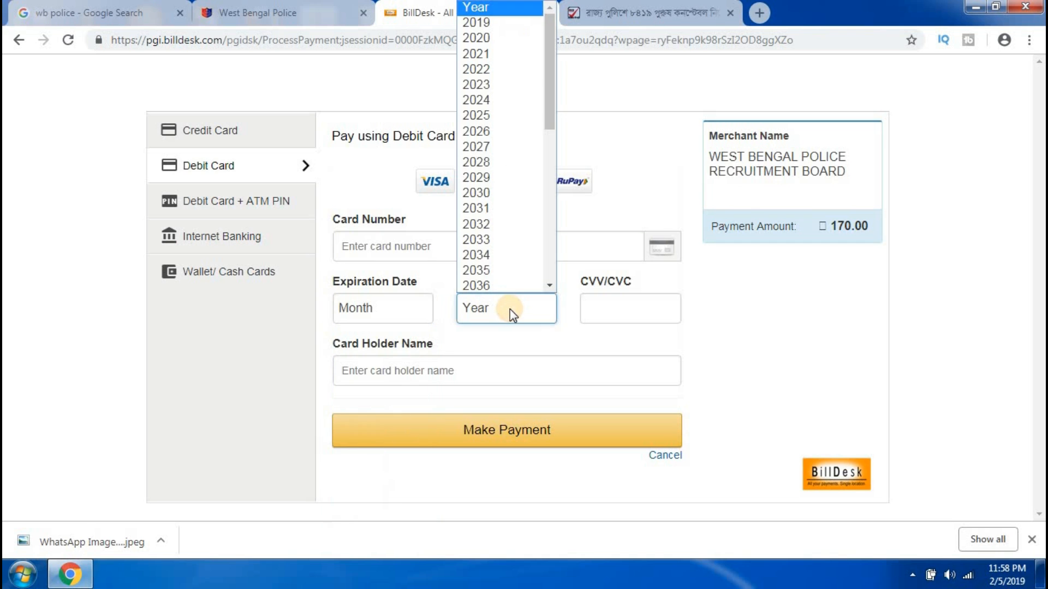
click(624, 308)
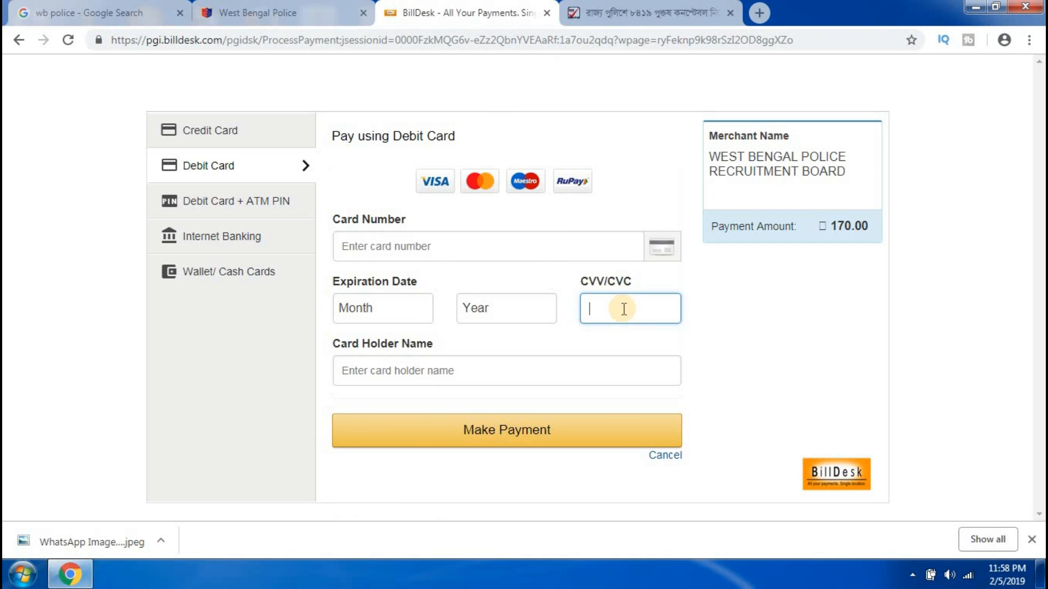
click(430, 371)
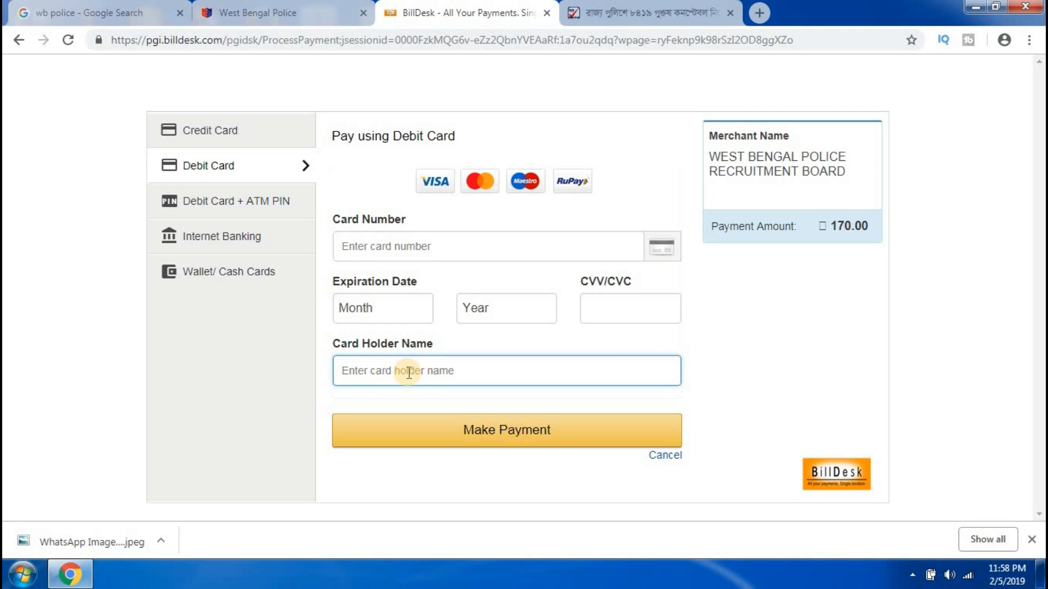
text(POLAS)
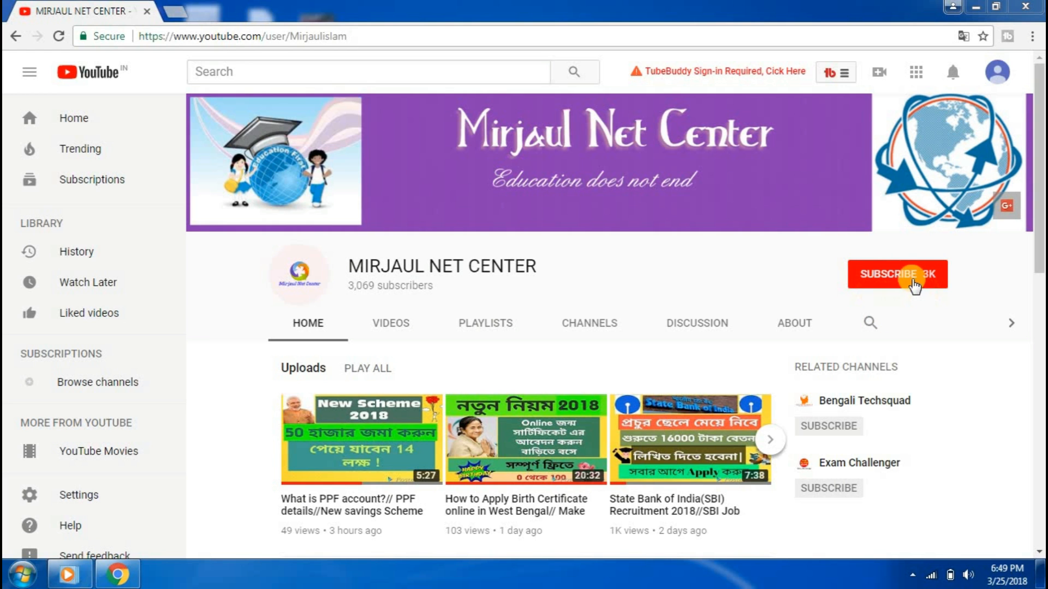
Subscribe to the MIRJAUL NET CENTER YouTube channel.
click(902, 278)
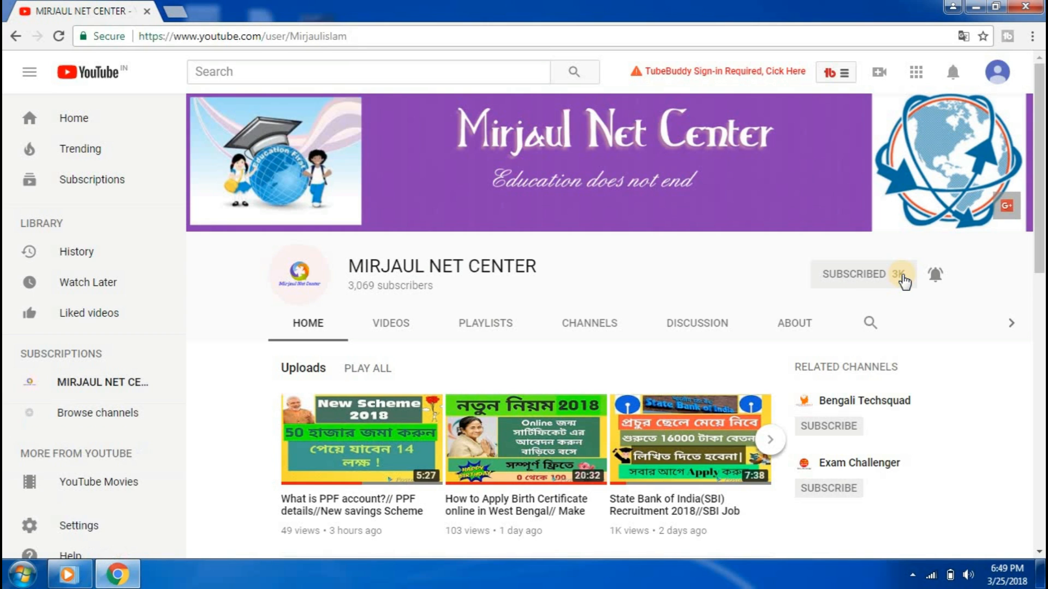